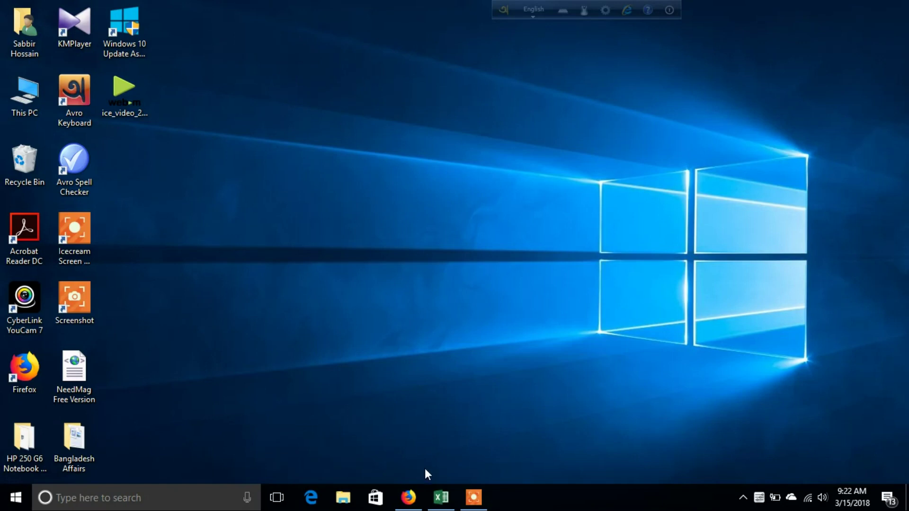
# Restore Book1 and practise selecting columns C and D and rows 2 and 3.
pyautogui.click(445, 501)
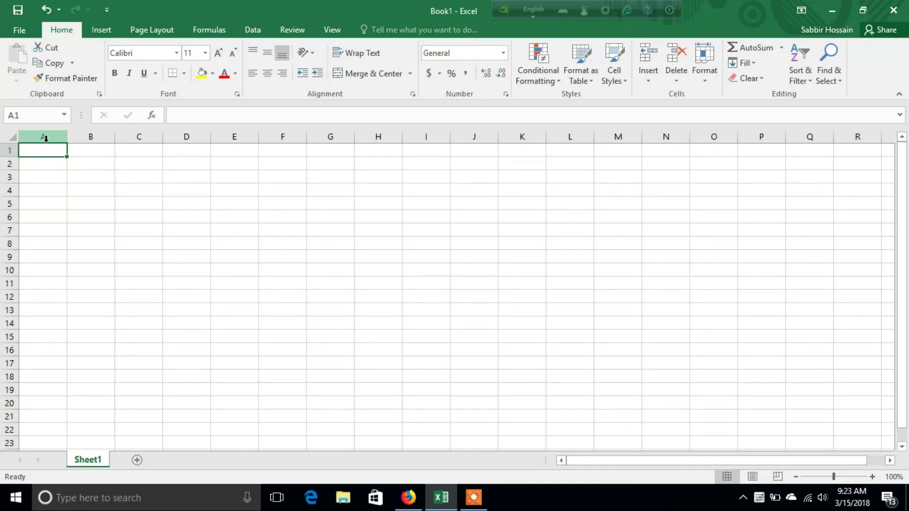
pyautogui.click(134, 137)
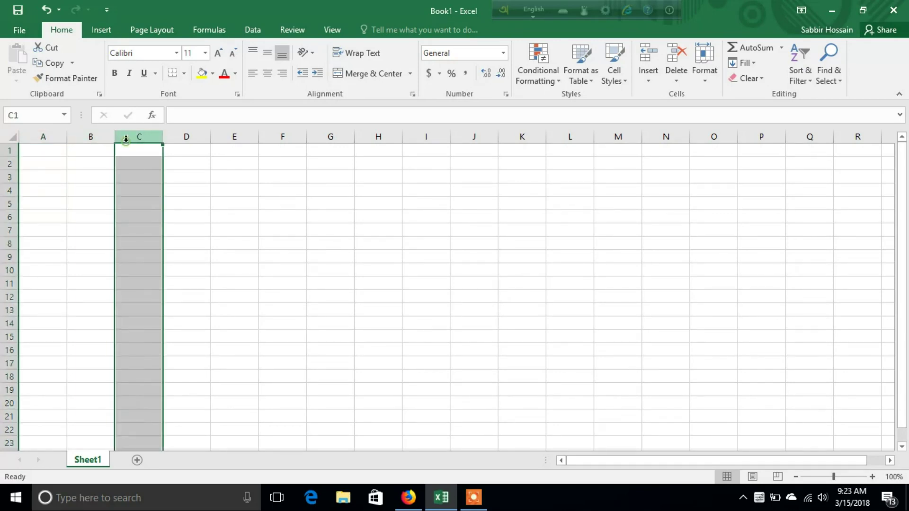
pyautogui.click(188, 137)
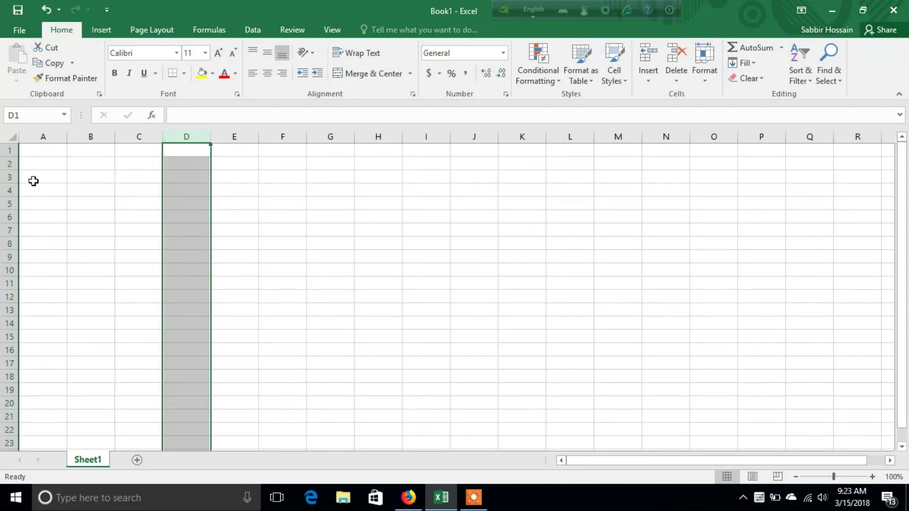
pyautogui.click(9, 164)
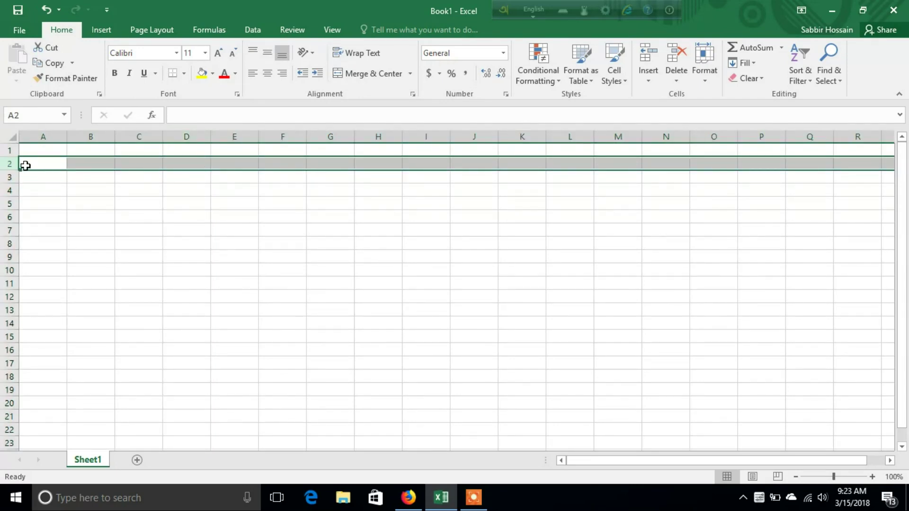
pyautogui.click(9, 178)
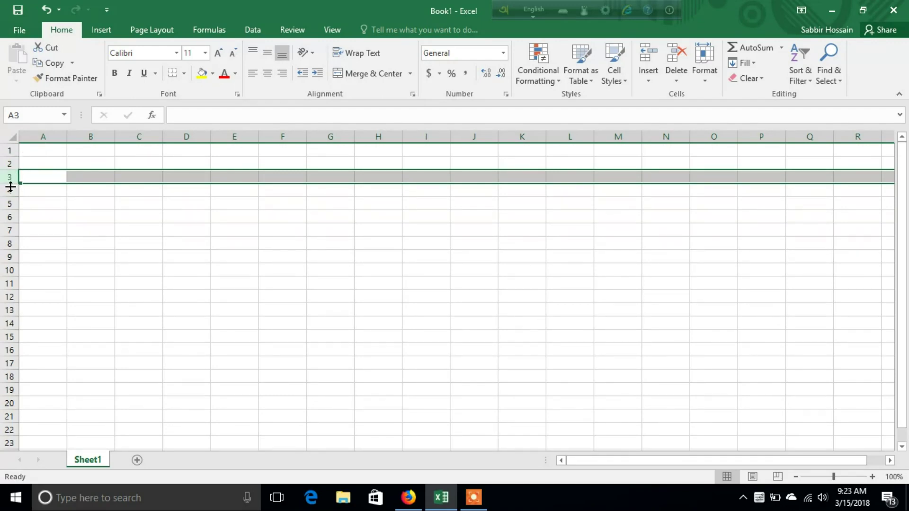
pyautogui.click(11, 163)
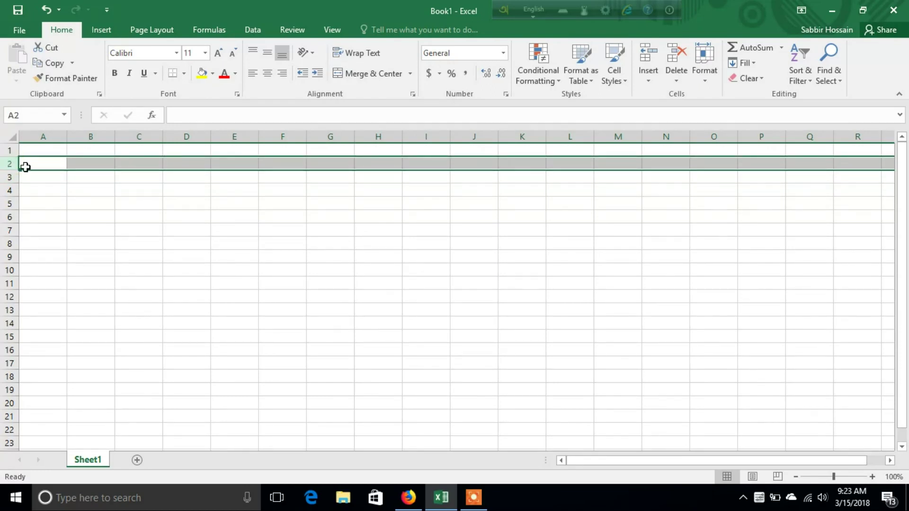
# Practise selecting single cells B4, C2, D2, D3, D4 and back to D2.
pyautogui.click(102, 189)
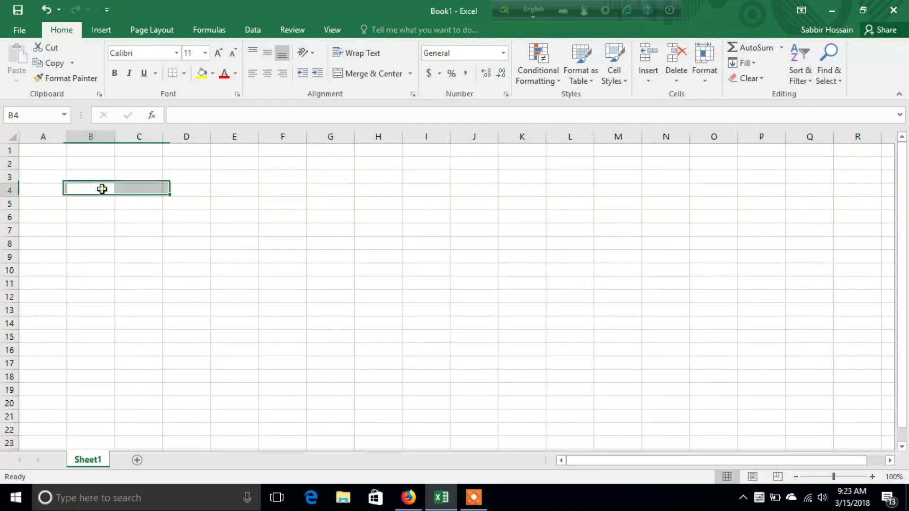
pyautogui.click(141, 169)
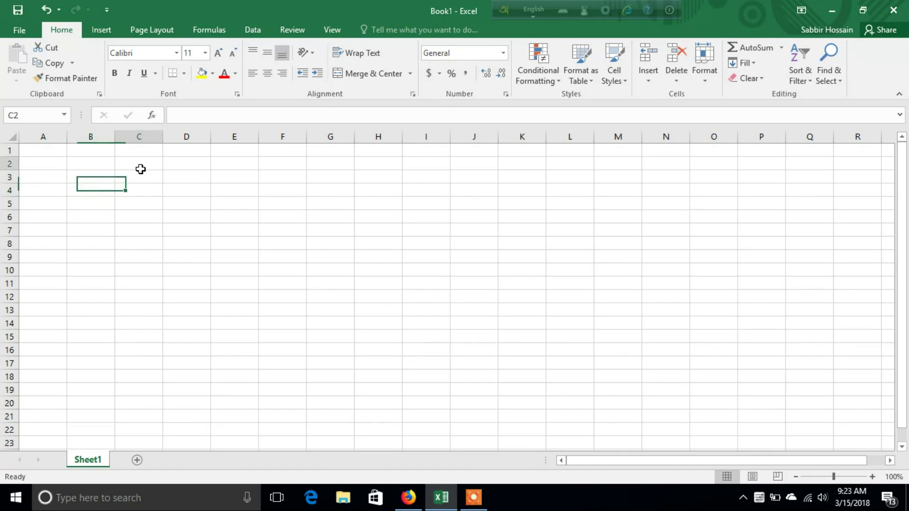
pyautogui.click(187, 167)
pyautogui.click(188, 177)
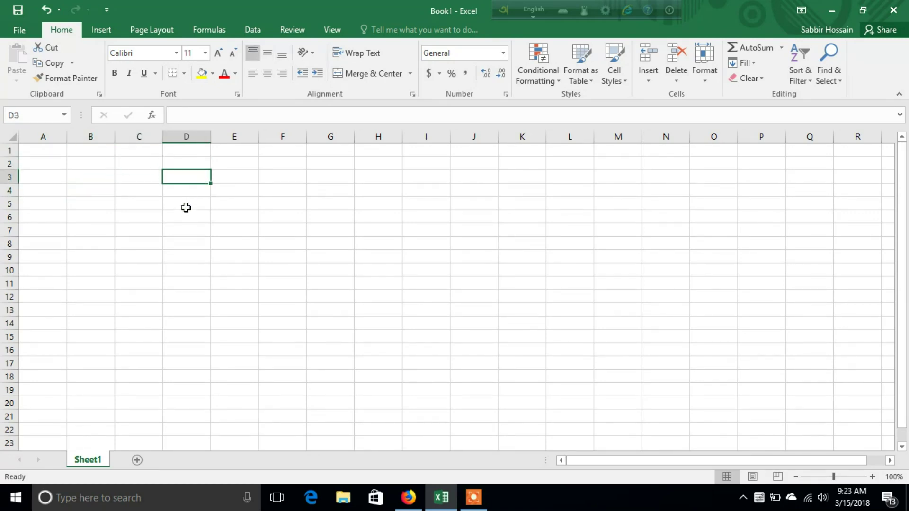
pyautogui.click(184, 194)
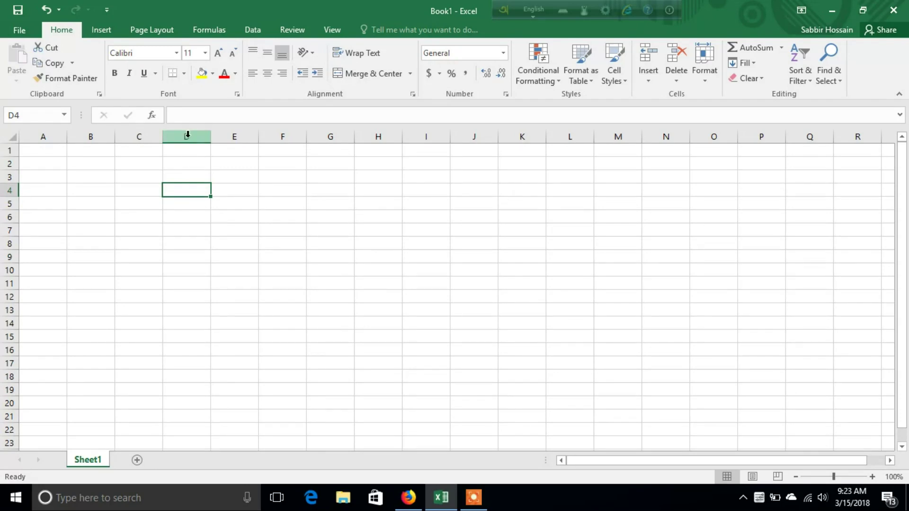
pyautogui.click(177, 164)
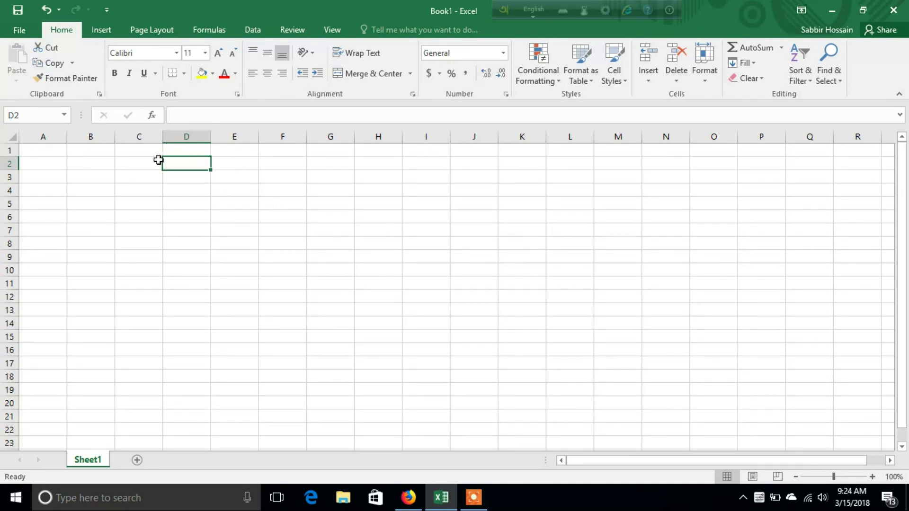
# Enter headers a, a and c in D1:F1, then select the D1:F13 table area.
pyautogui.click(187, 151)
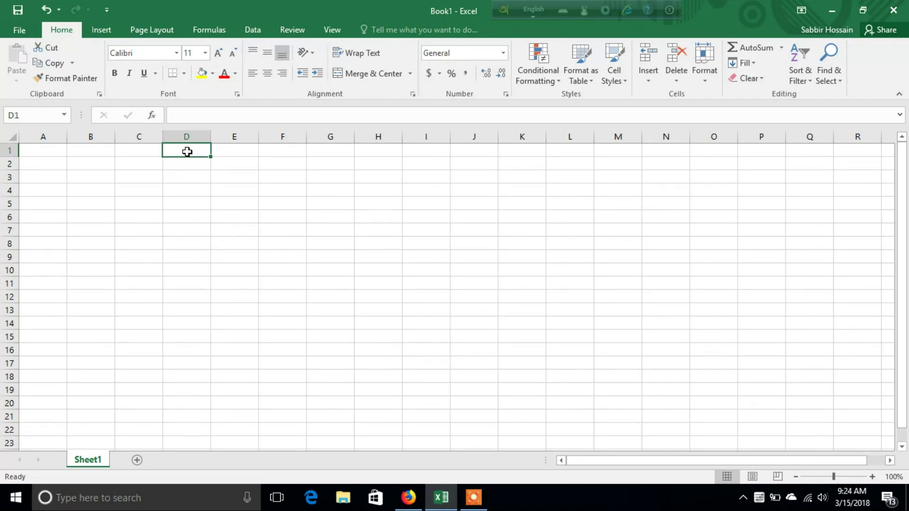
pyautogui.write('a')
pyautogui.click(225, 152)
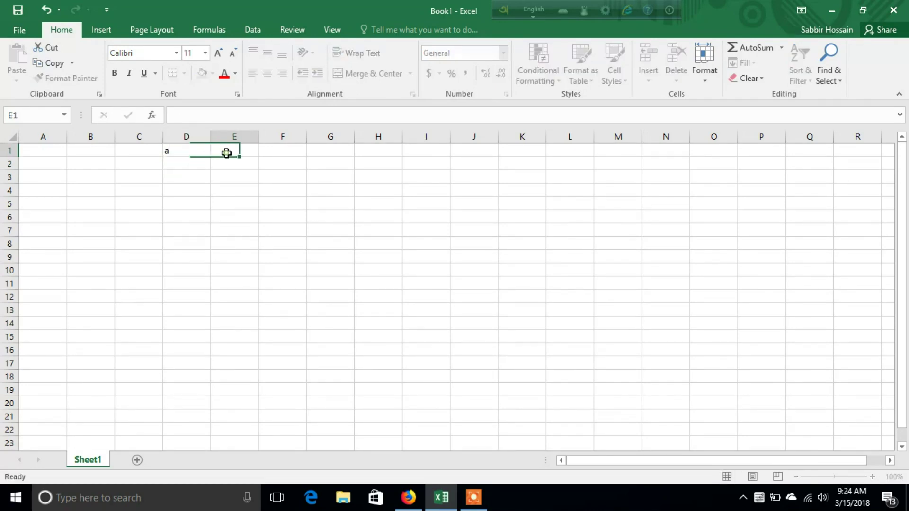
pyautogui.write('a')
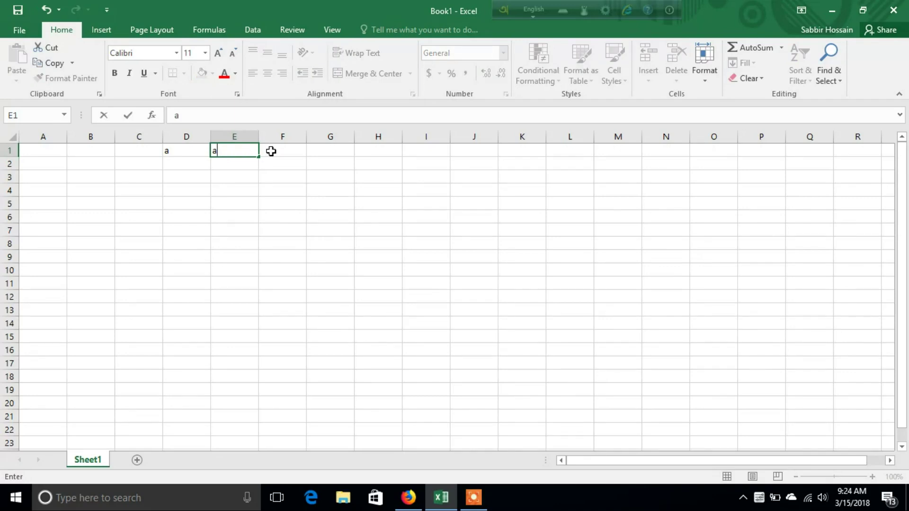
pyautogui.write('c')
pyautogui.press('BackSpace')
pyautogui.click(271, 151)
pyautogui.write('c')
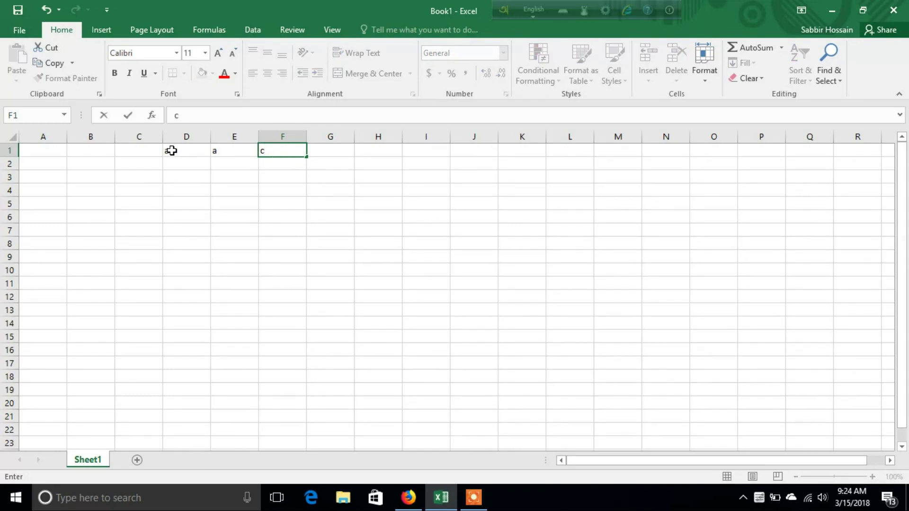
pyautogui.click(169, 149)
pyautogui.moveTo(199, 150)
pyautogui.mouseDown()
pyautogui.moveTo(304, 166)
pyautogui.moveTo(315, 215)
pyautogui.moveTo(291, 231)
pyautogui.moveTo(301, 313)
pyautogui.mouseUp()
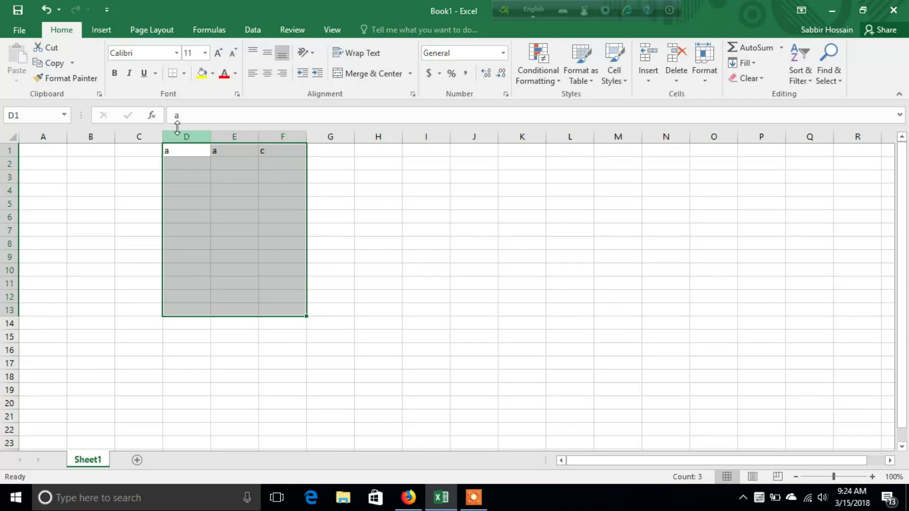
# Apply All Borders to every cell in D1:F13.
pyautogui.click(185, 74)
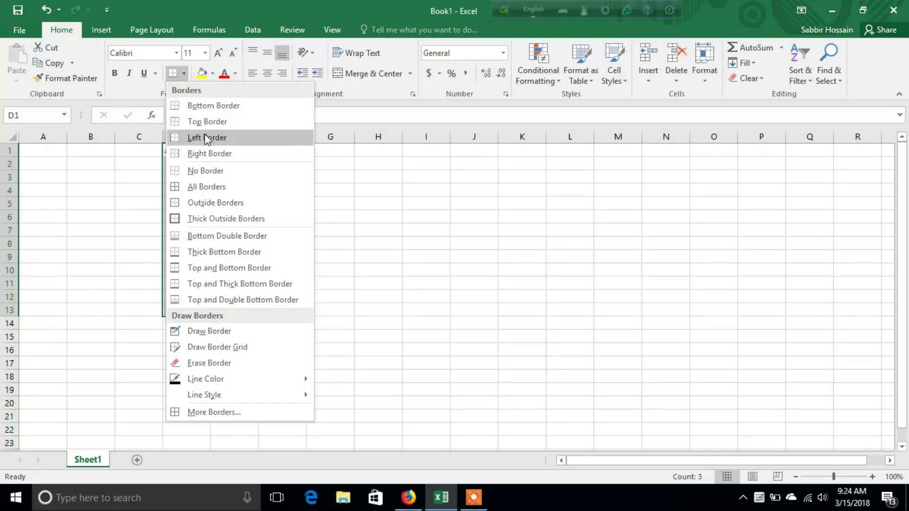
pyautogui.click(207, 187)
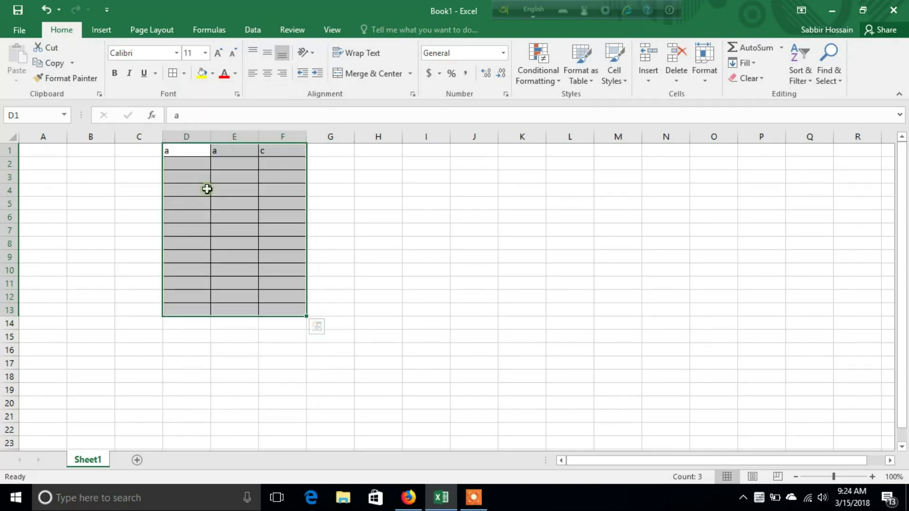
pyautogui.click(213, 216)
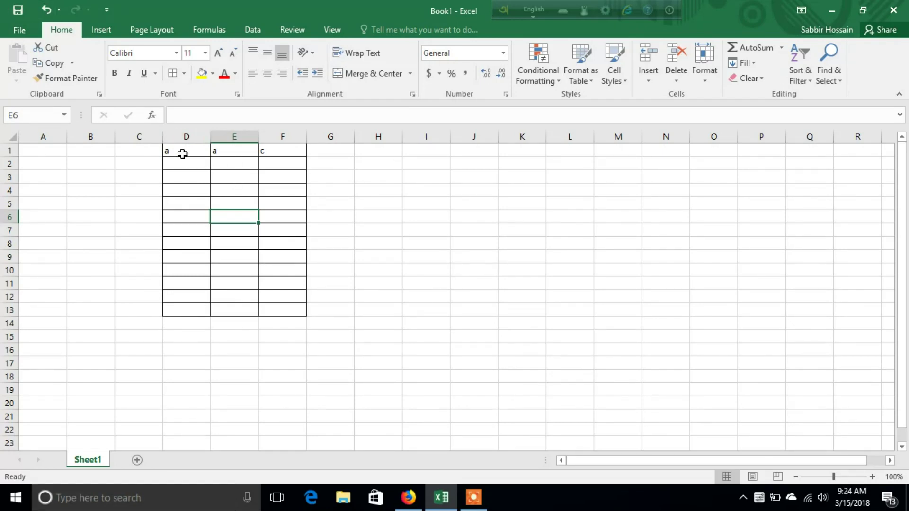
# Replace the E1 header with b.
pyautogui.click(245, 150)
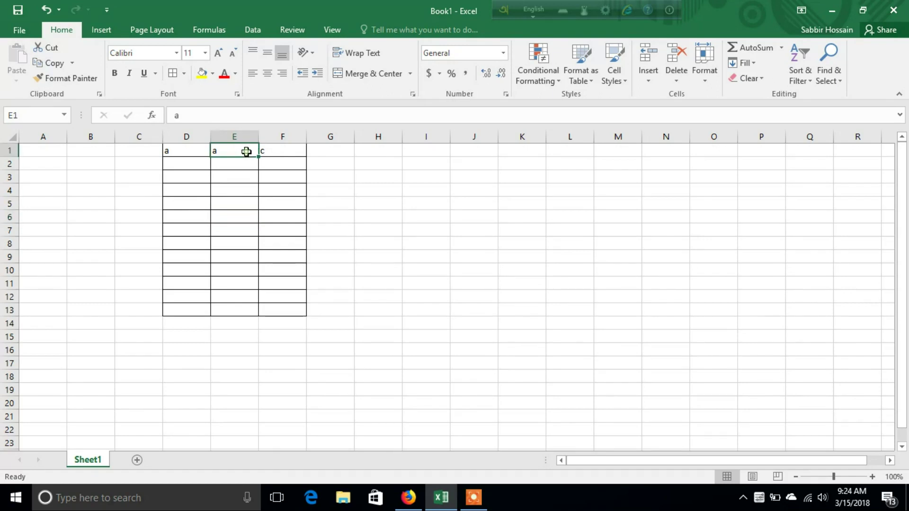
pyautogui.press('BackSpace')
pyautogui.write('b')
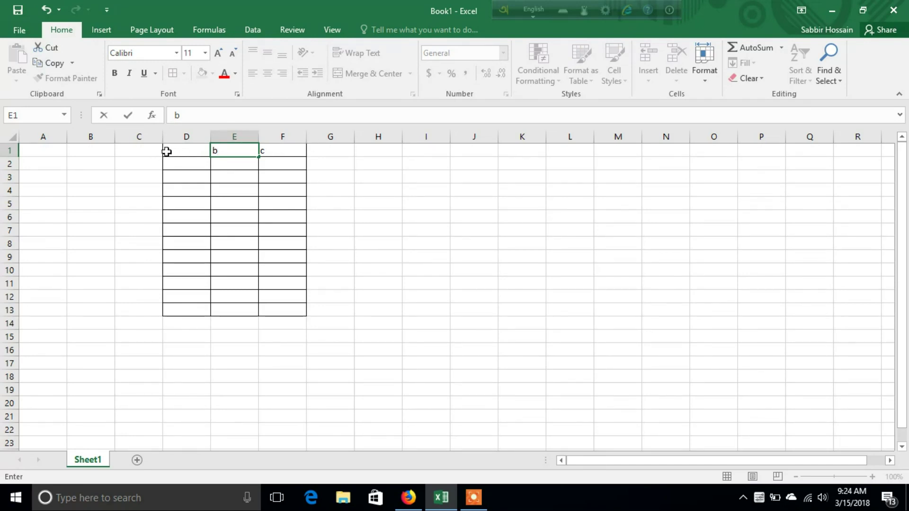
# Centre the a, b, c headers across D1:F1.
pyautogui.moveTo(165, 151); pyautogui.dragTo(250, 149)
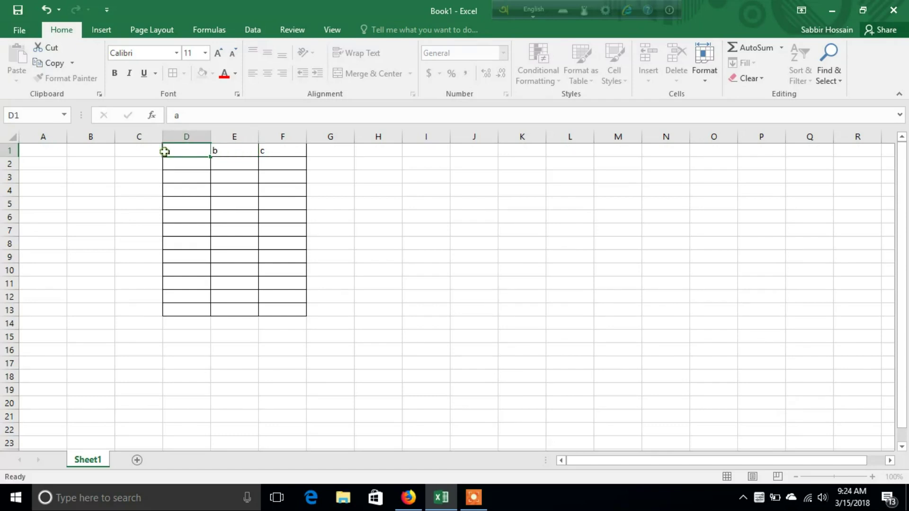
pyautogui.moveTo(185, 150); pyautogui.dragTo(279, 148)
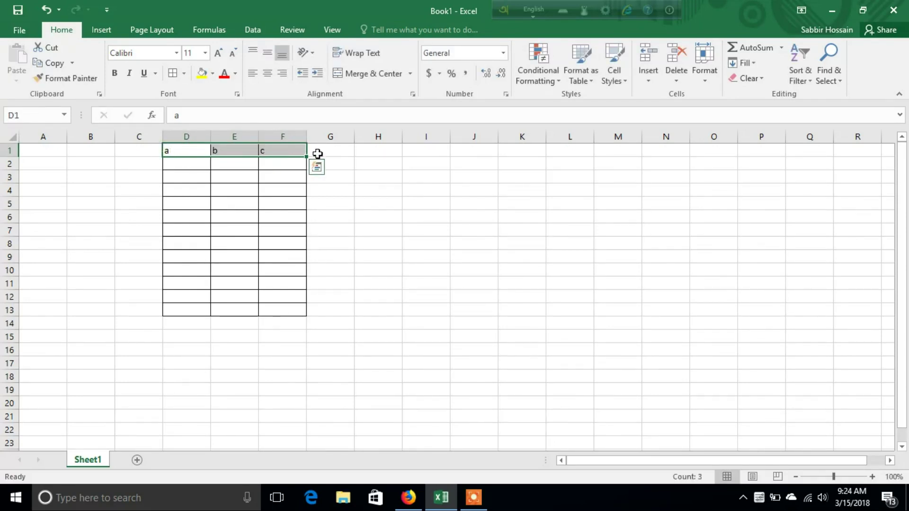
pyautogui.click(271, 76)
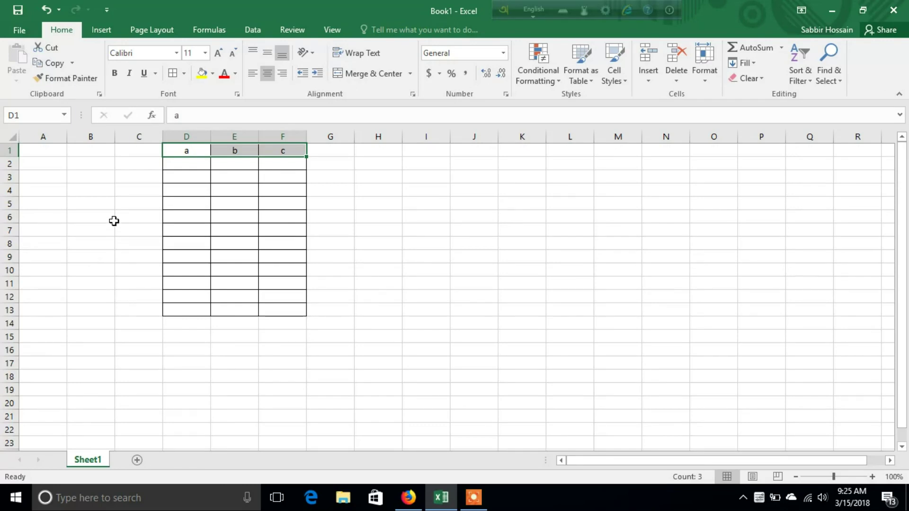
pyautogui.click(244, 152)
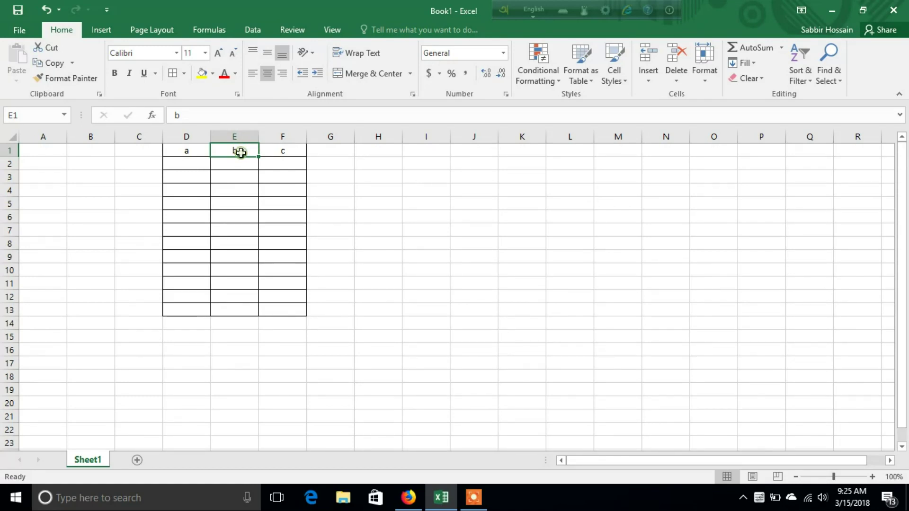
# Retype E1 as 'How to use excel' and apply Wrap Text to it.
pyautogui.doubleClick(241, 151)
pyautogui.press('BackSpace')
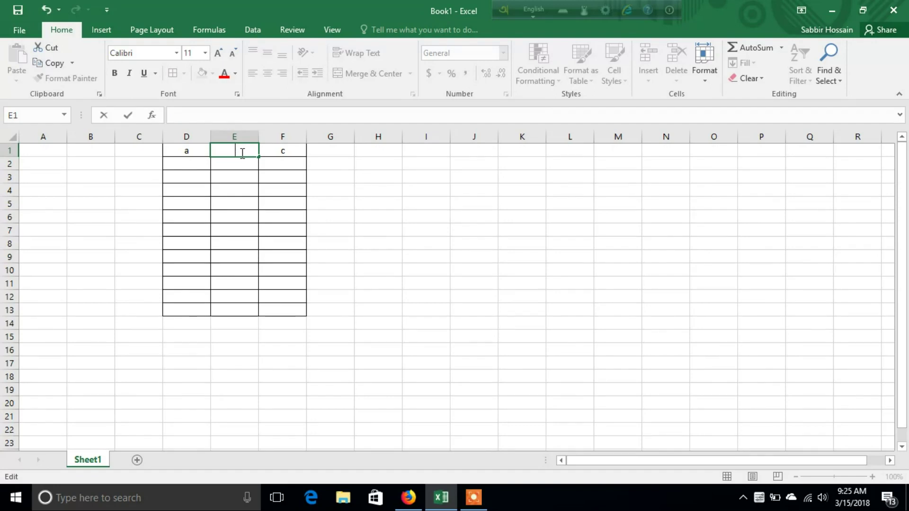
pyautogui.write('How')
pyautogui.write(' to use excel')
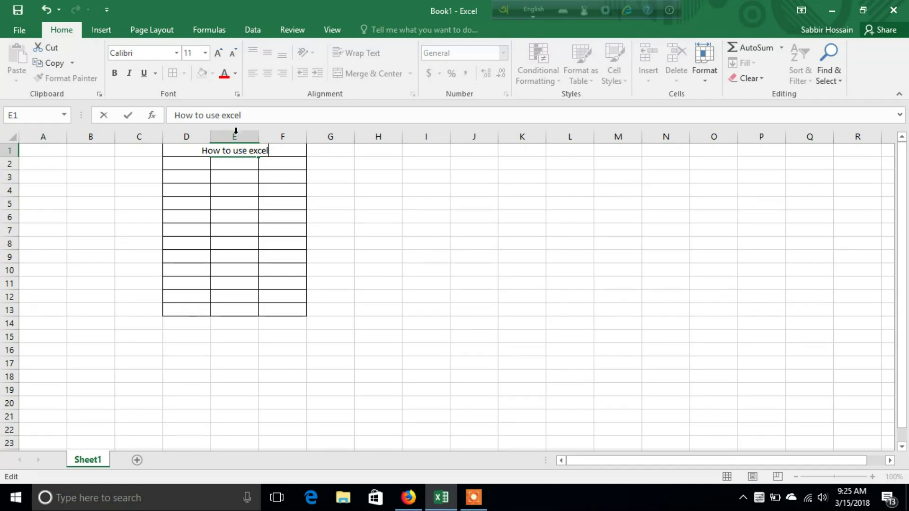
pyautogui.click(316, 213)
pyautogui.write('a')
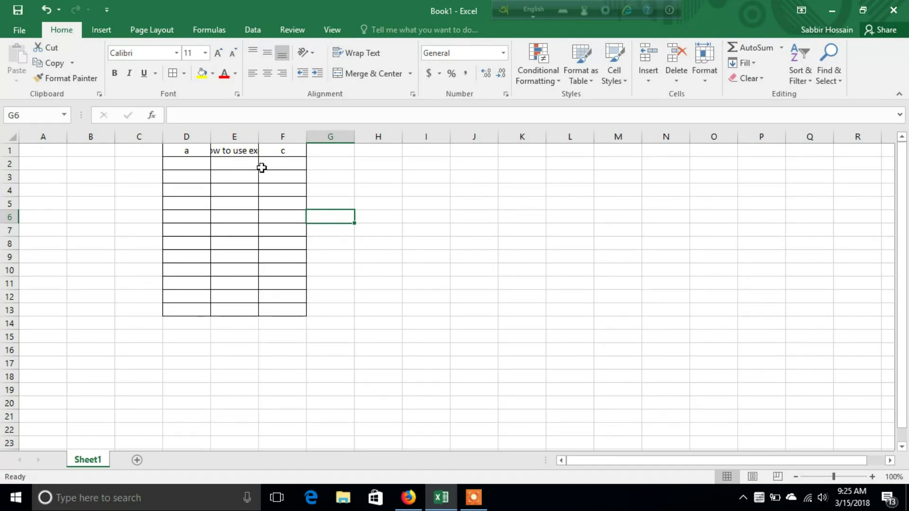
pyautogui.click(228, 151)
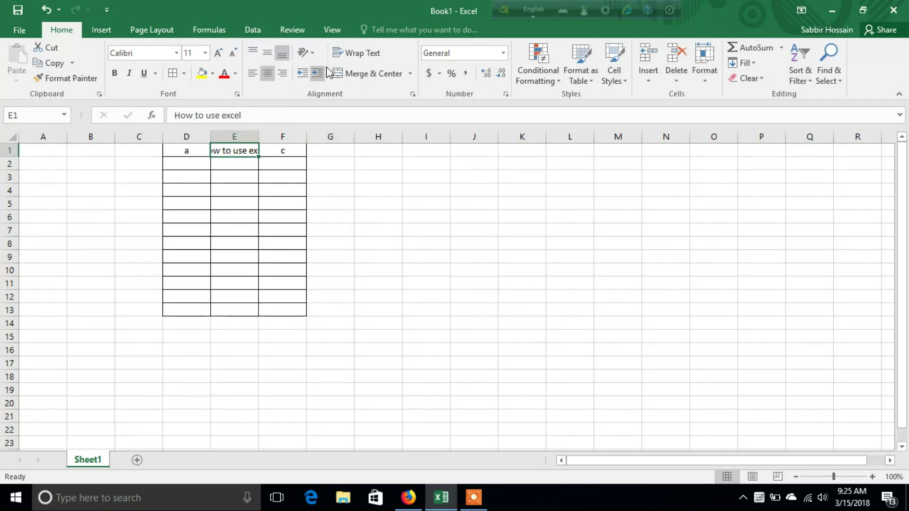
pyautogui.click(377, 55)
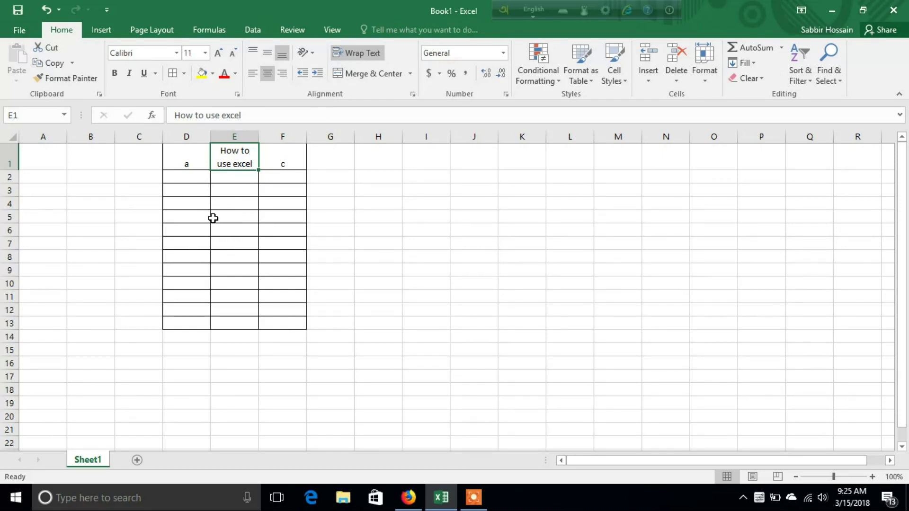
# Merge & Center cells E5:E8 into one cell.
pyautogui.moveTo(217, 217); pyautogui.dragTo(251, 251)
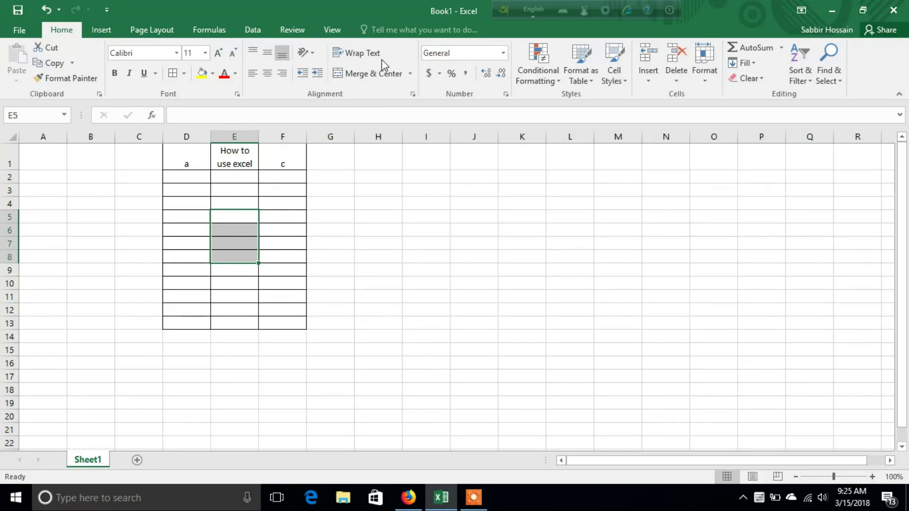
pyautogui.moveTo(223, 216); pyautogui.dragTo(246, 256)
pyautogui.click(367, 73)
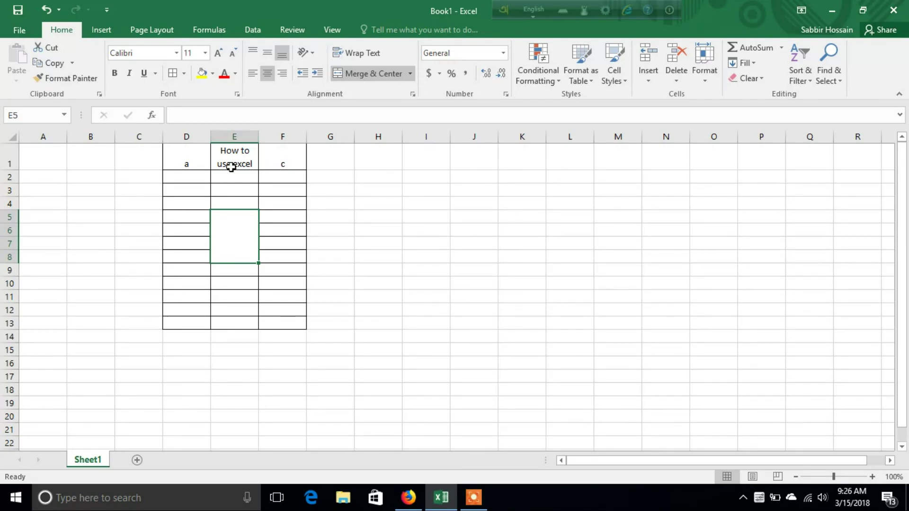
pyautogui.click(195, 162)
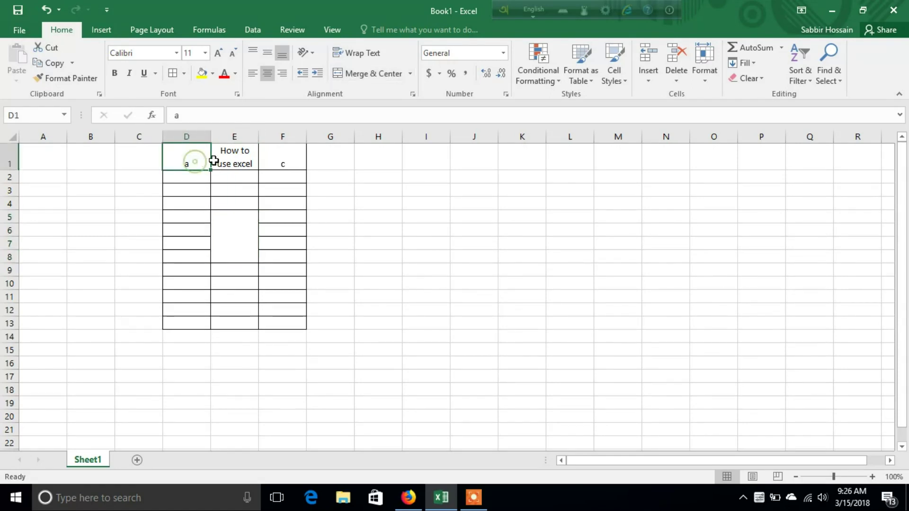
# Change the D1 heading to A and the F1 heading to B.
pyautogui.click(197, 166)
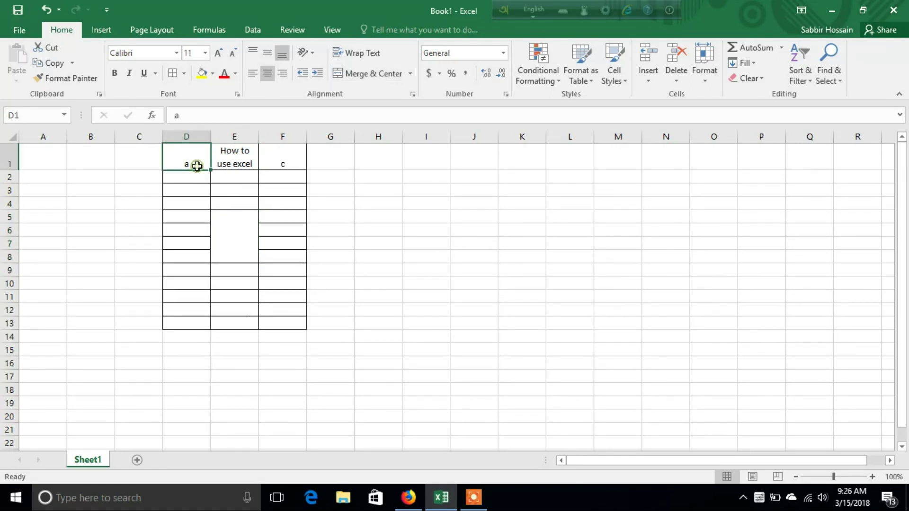
pyautogui.press('BackSpace')
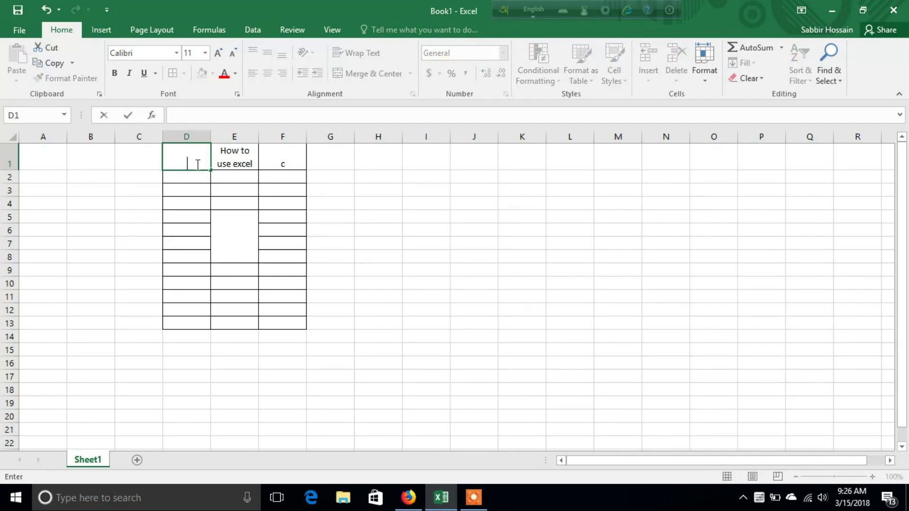
pyautogui.write('A')
pyautogui.click(286, 160)
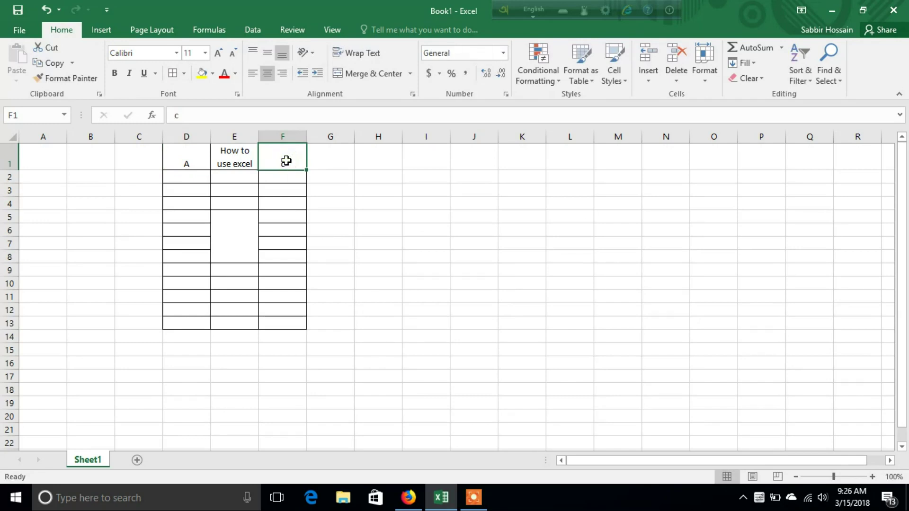
pyautogui.press('BackSpace')
pyautogui.write('B')
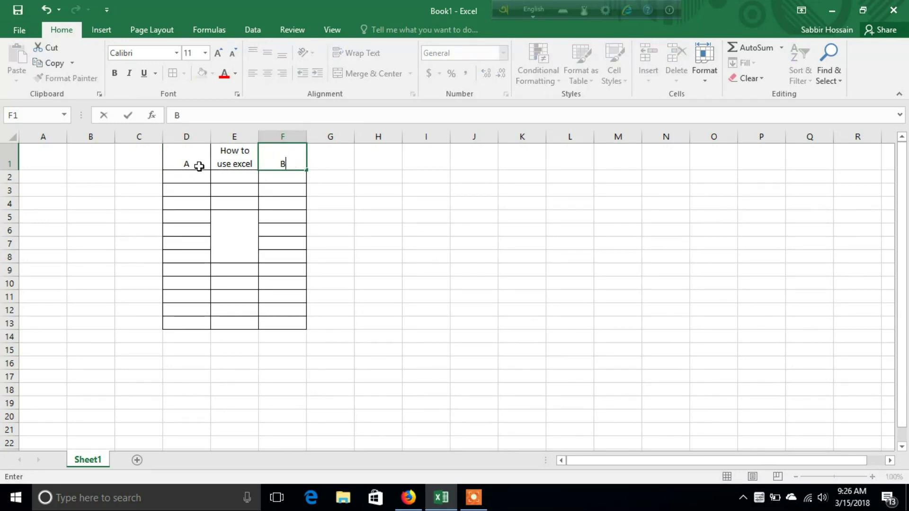
pyautogui.click(180, 155)
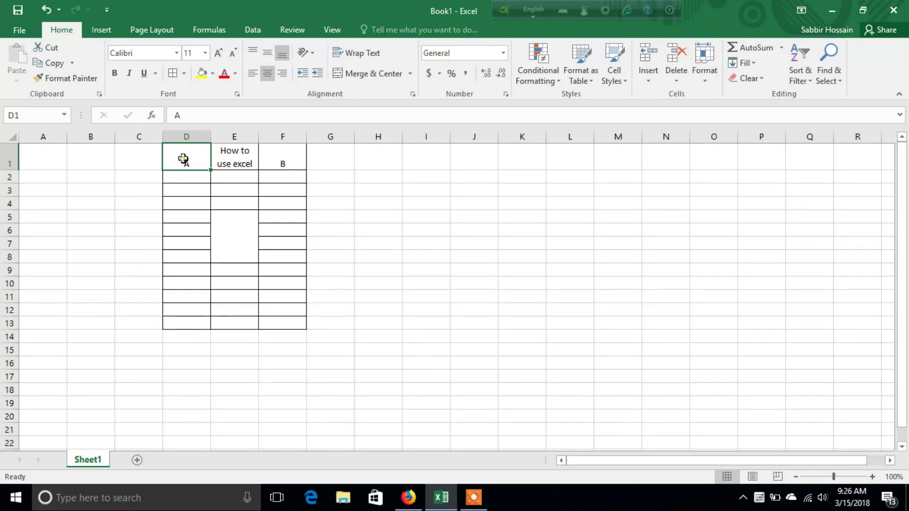
# Fill cell D1 with Yellow.
pyautogui.click(212, 74)
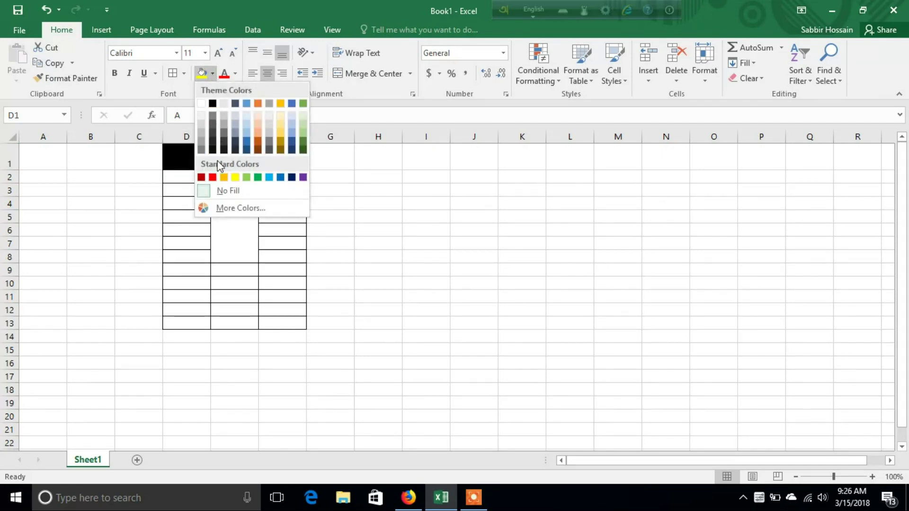
pyautogui.click(235, 178)
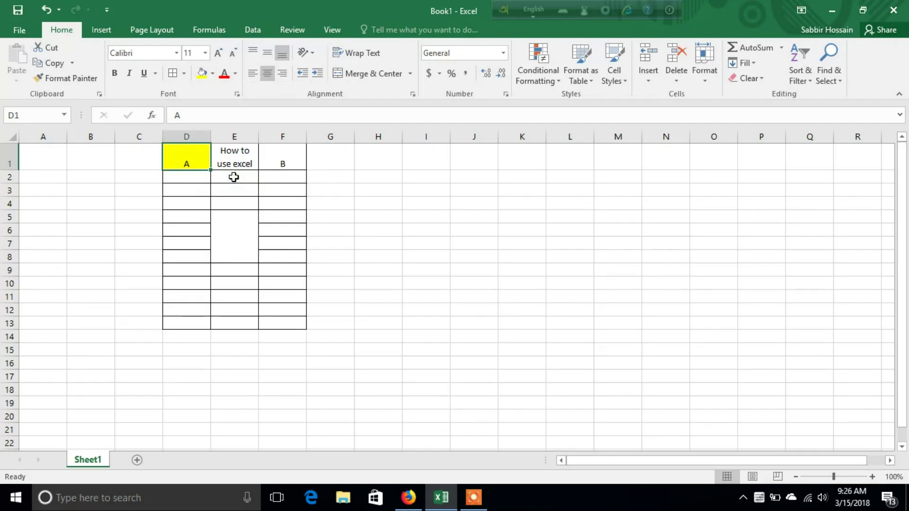
# Colour the letter A in D1 red.
pyautogui.doubleClick(186, 163)
pyautogui.doubleClick(187, 162)
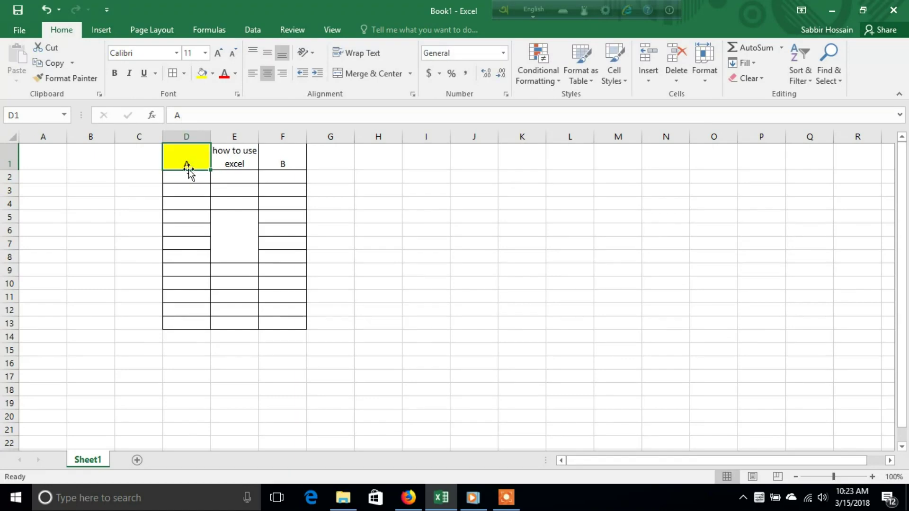
pyautogui.doubleClick(185, 163)
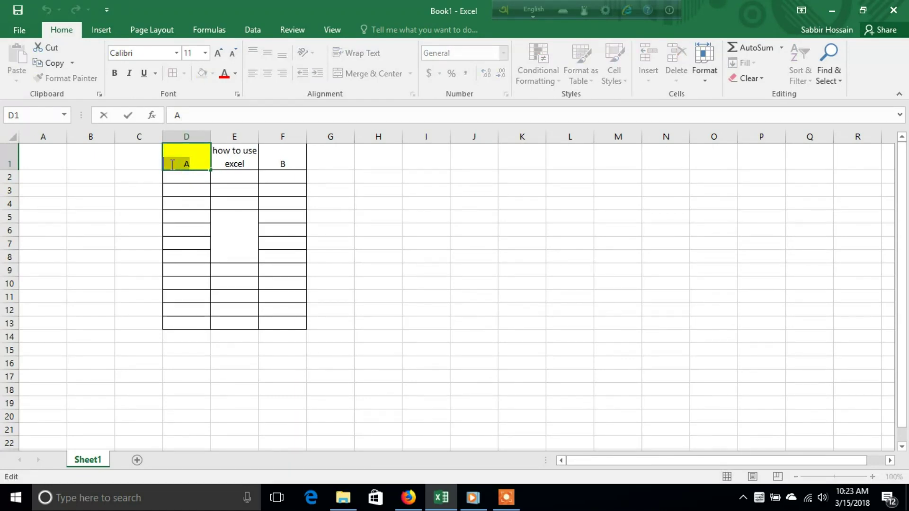
pyautogui.click(235, 74)
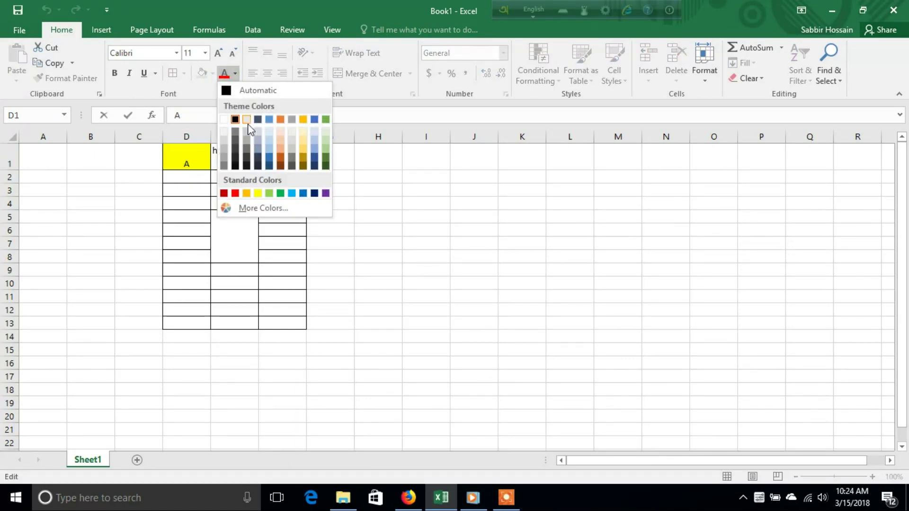
pyautogui.click(235, 193)
pyautogui.click(196, 165)
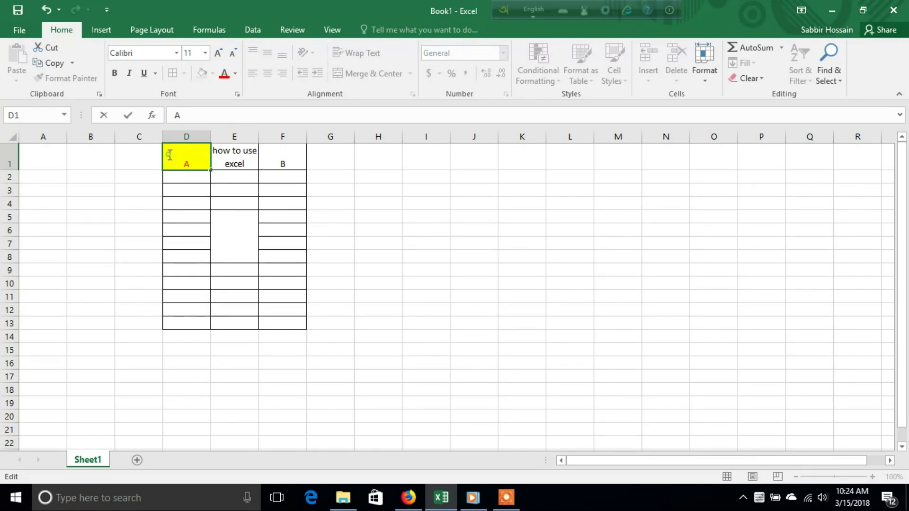
# Clear the contents of the header row D1:F1.
pyautogui.click(150, 177)
pyautogui.moveTo(183, 161); pyautogui.dragTo(273, 161)
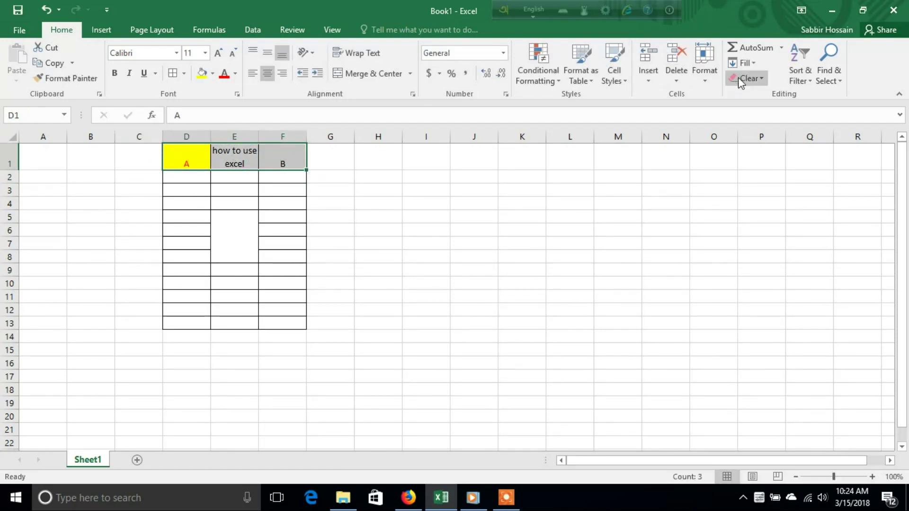
pyautogui.click(757, 76)
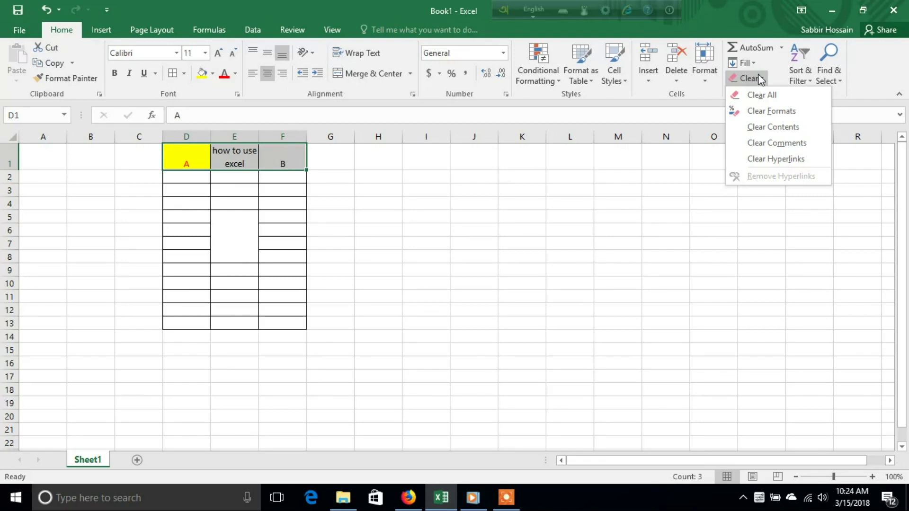
pyautogui.click(772, 127)
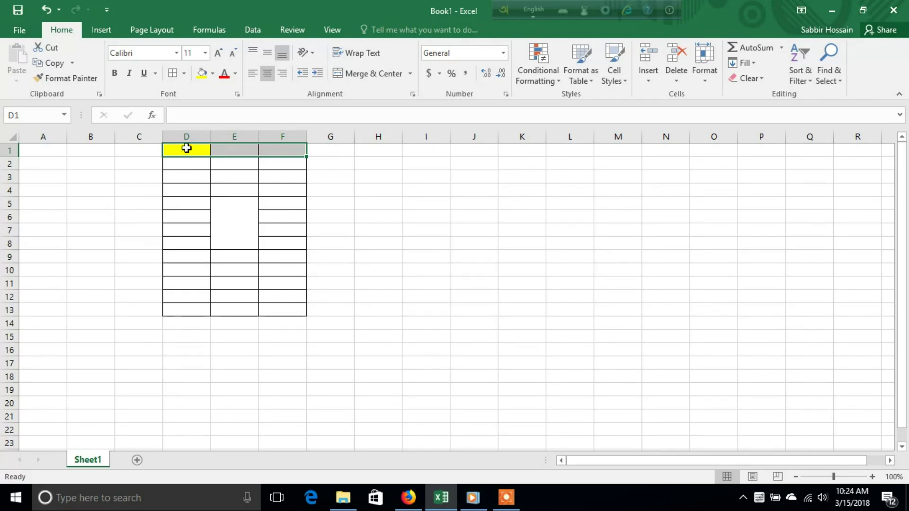
# Clear all formats, fill and borders, from D1:F13.
pyautogui.moveTo(175, 147)
pyautogui.mouseDown()
pyautogui.moveTo(260, 216)
pyautogui.moveTo(300, 308)
pyautogui.mouseUp()
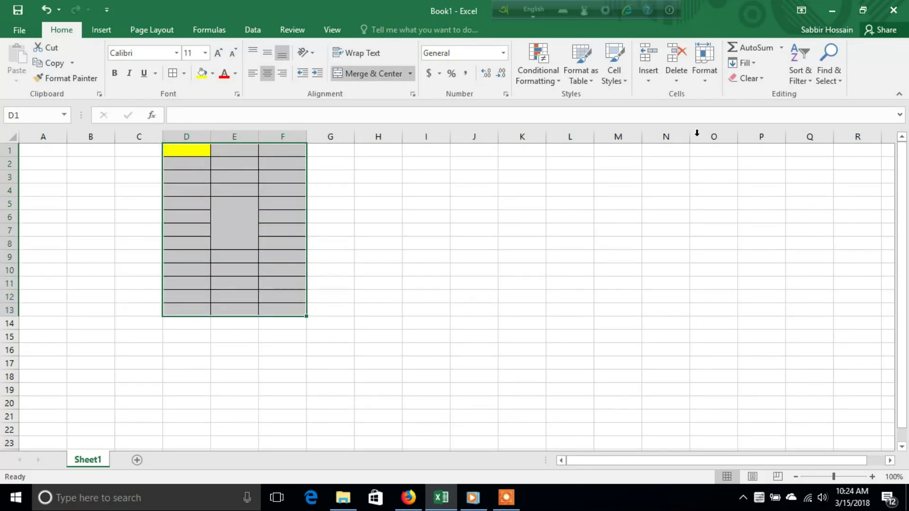
pyautogui.click(763, 78)
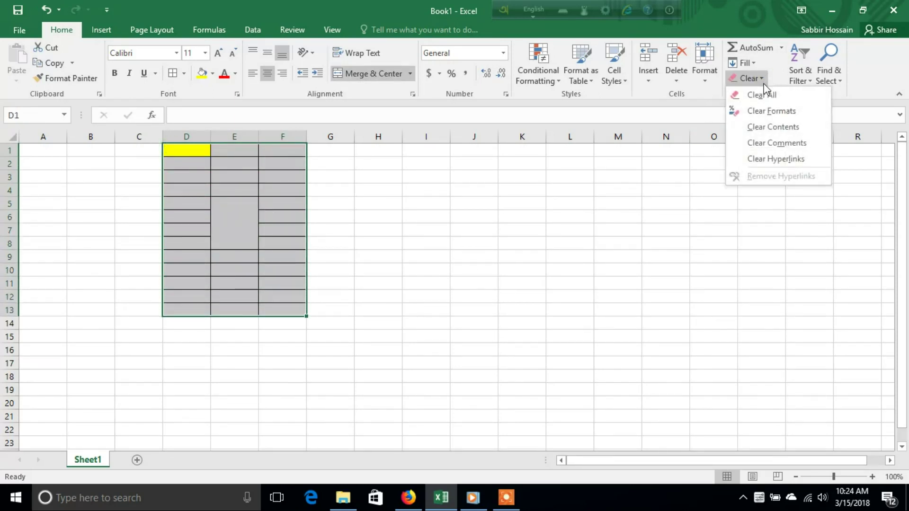
pyautogui.click(764, 114)
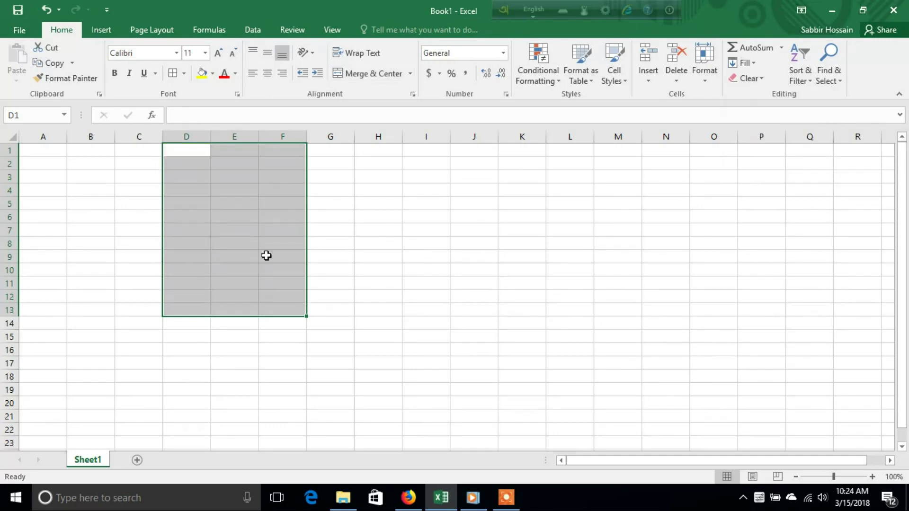
pyautogui.click(370, 226)
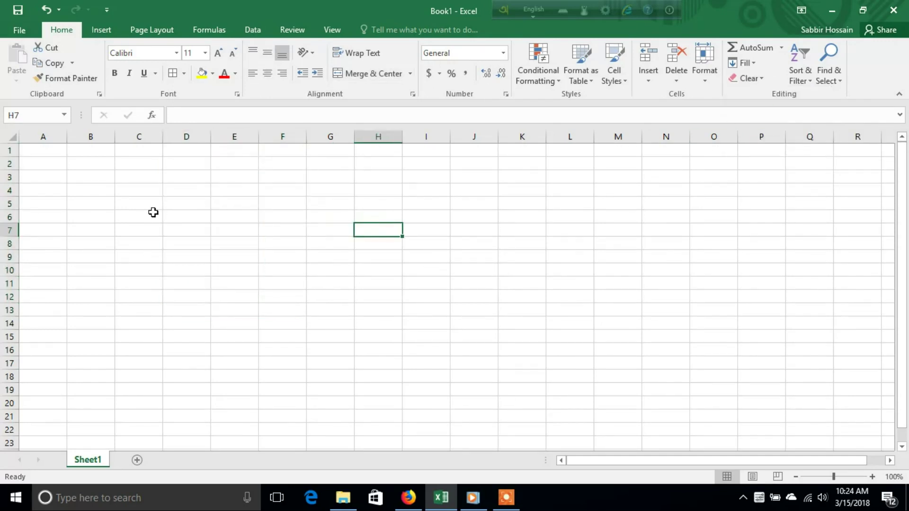
# Enter the headings A, B and C in cells G2, H2 and I2.
pyautogui.click(337, 163)
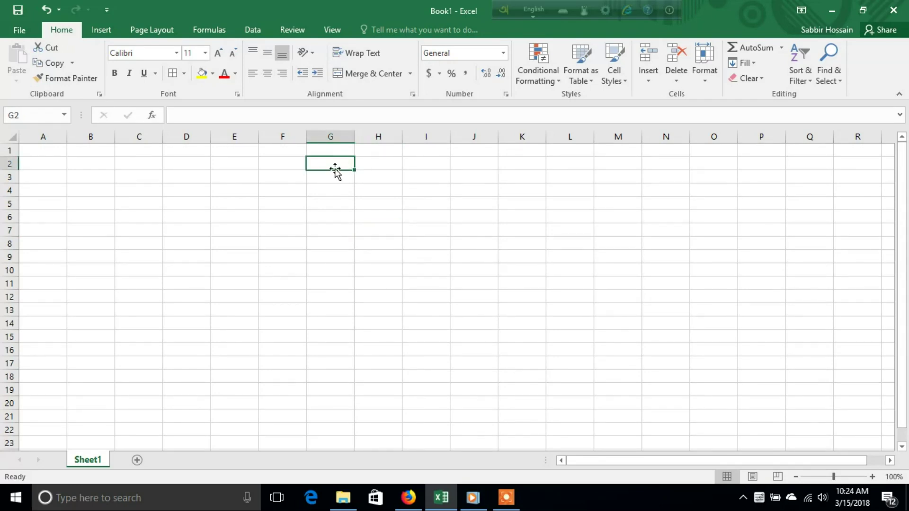
pyautogui.write('A')
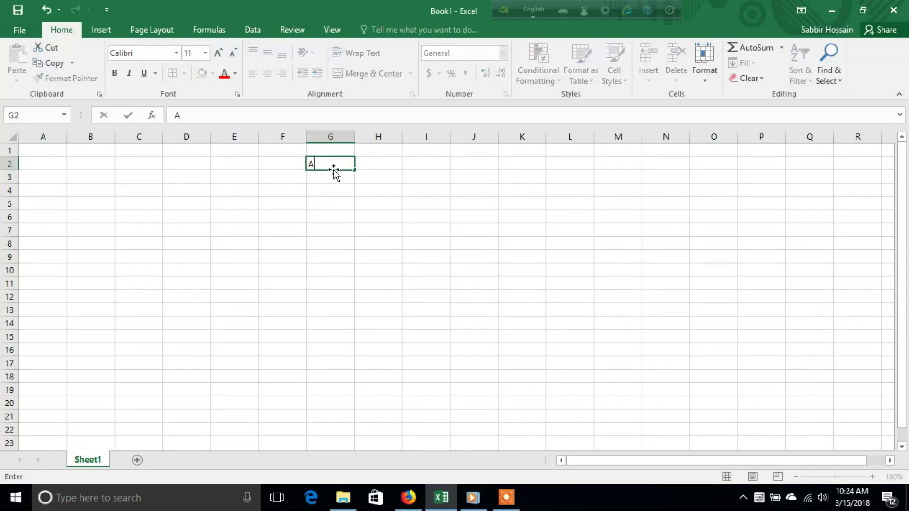
pyautogui.click(392, 162)
pyautogui.write('B')
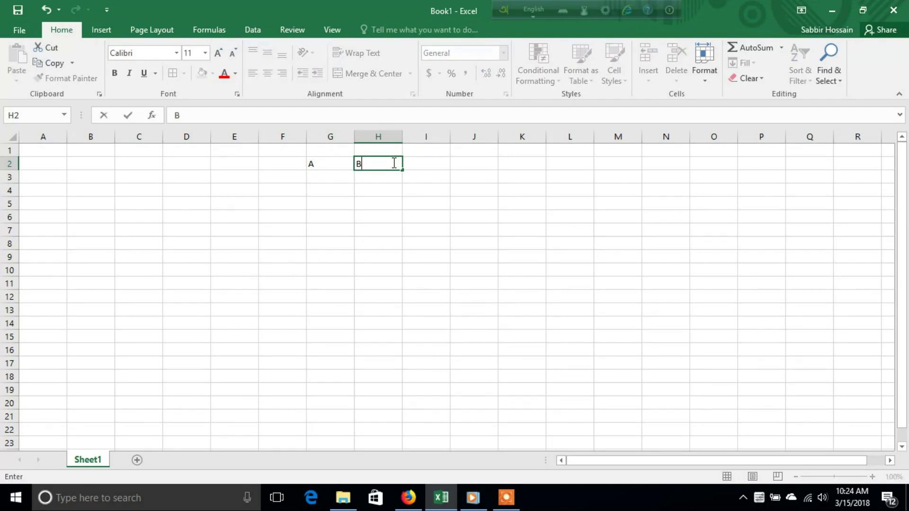
pyautogui.click(443, 166)
pyautogui.write('C')
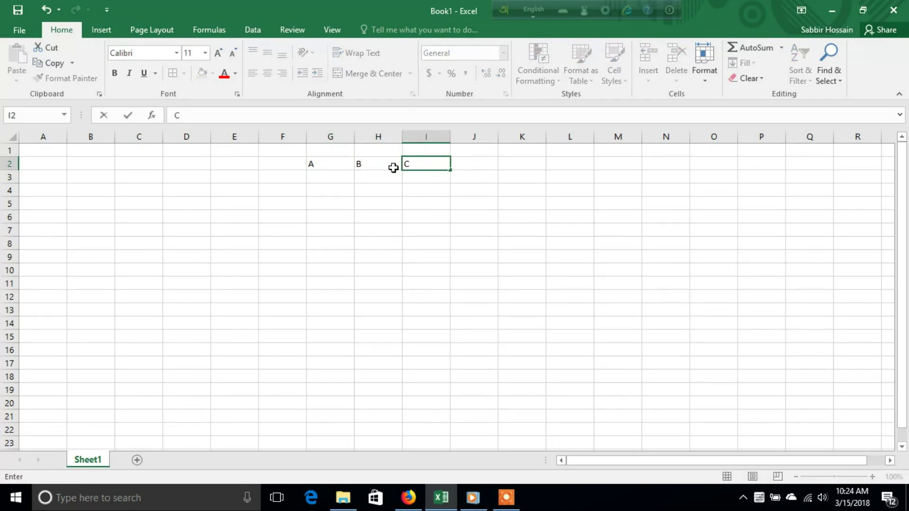
# Apply All Borders to G2:I14, then select the header cells G2:I2.
pyautogui.moveTo(314, 163)
pyautogui.mouseDown()
pyautogui.moveTo(458, 266)
pyautogui.moveTo(432, 325)
pyautogui.mouseUp()
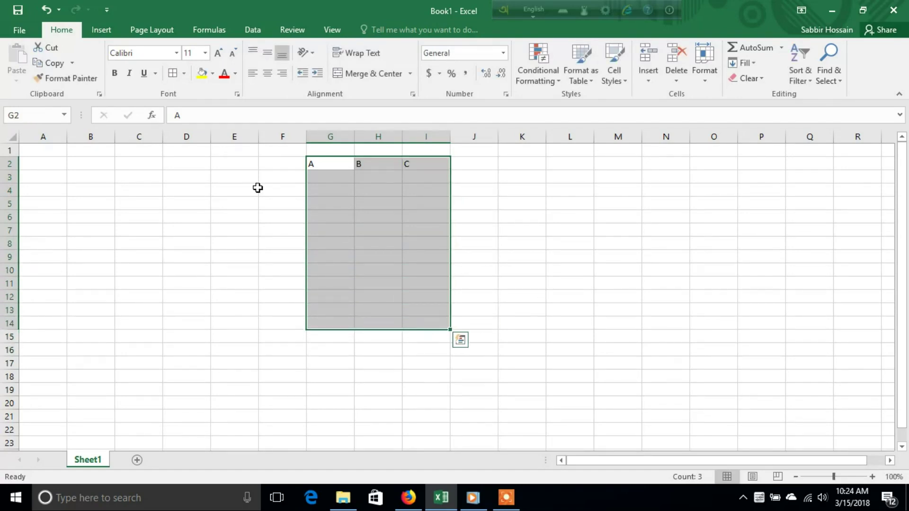
pyautogui.click(184, 74)
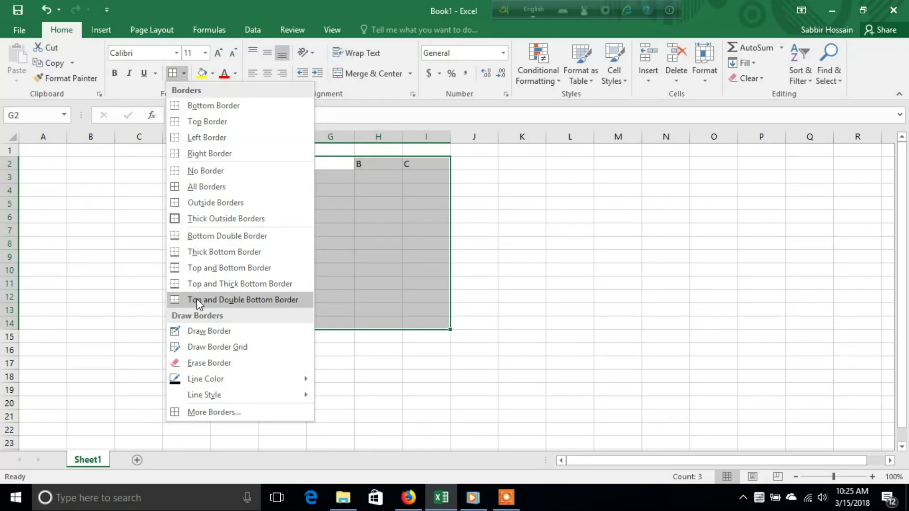
pyautogui.click(172, 188)
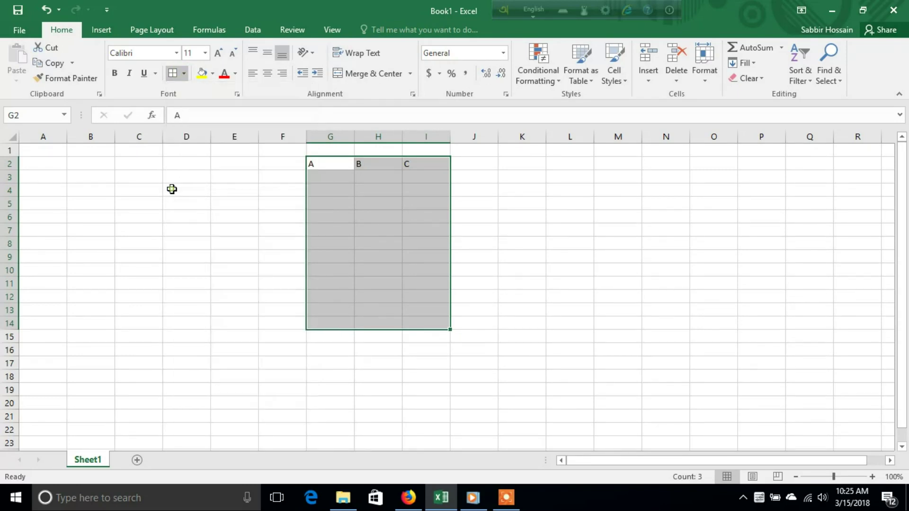
pyautogui.click(394, 228)
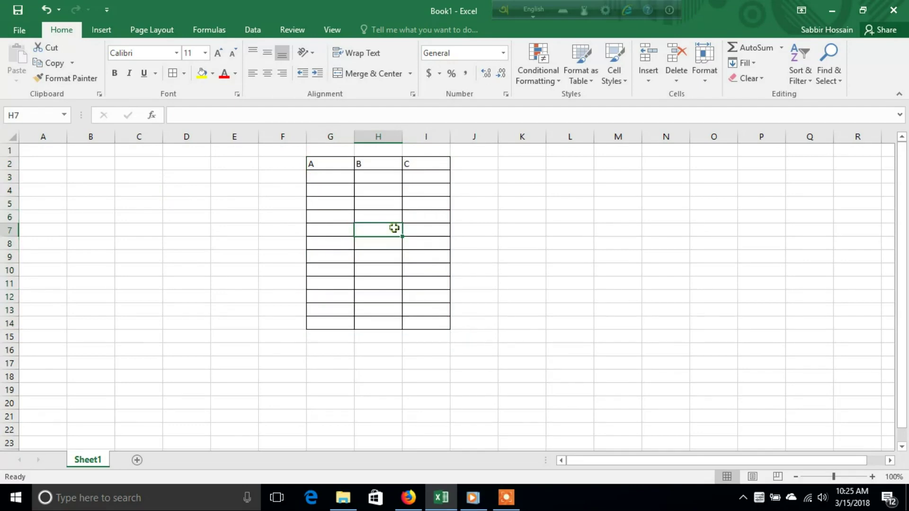
pyautogui.click(320, 165)
pyautogui.moveTo(320, 165); pyautogui.dragTo(429, 161)
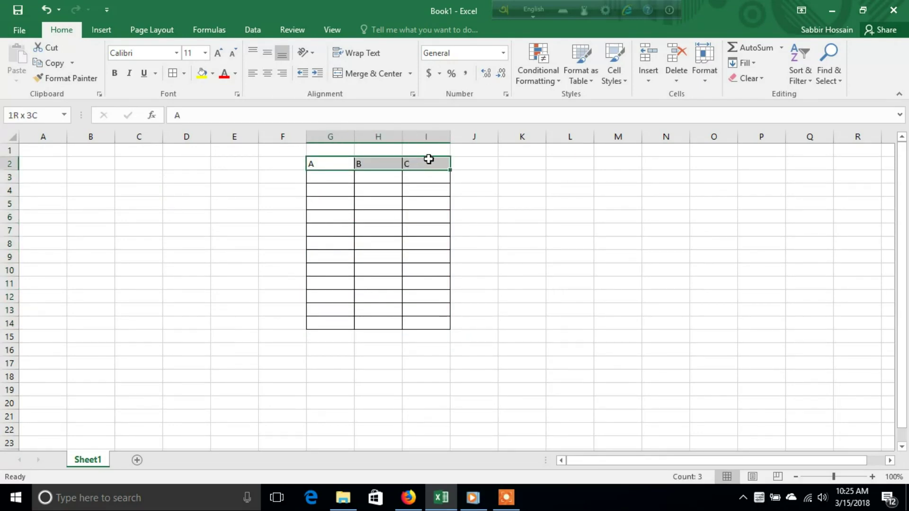
# Centre the A, B and C labels in G2:I2, then move to cell G3.
pyautogui.click(261, 74)
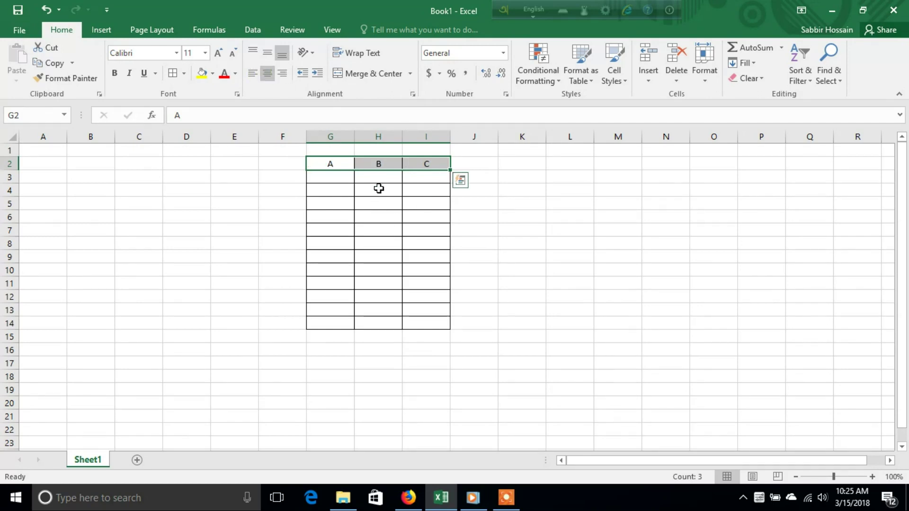
pyautogui.click(328, 170)
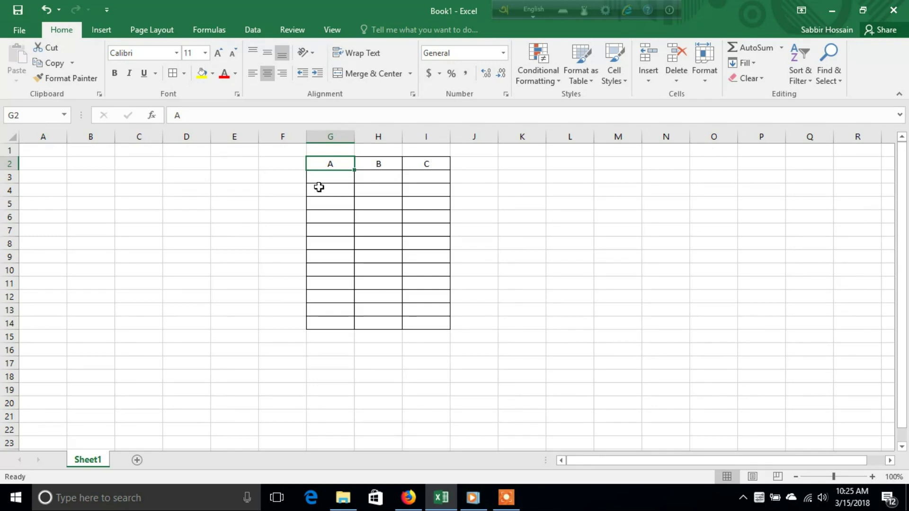
pyautogui.click(325, 176)
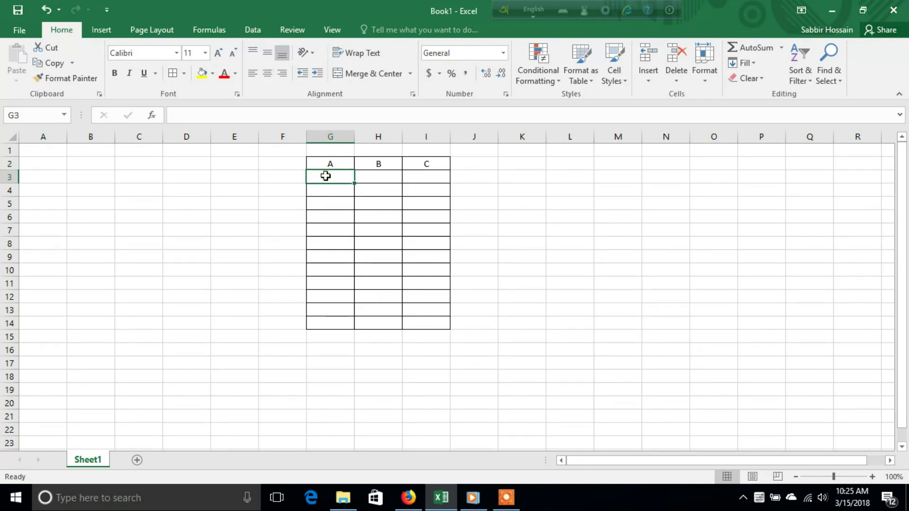
# Enter 1, 2, 3 and 4 down column A in G3:G6.
pyautogui.write('1')
pyautogui.press('Return')
pyautogui.write('2')
pyautogui.press('Return')
pyautogui.write('3')
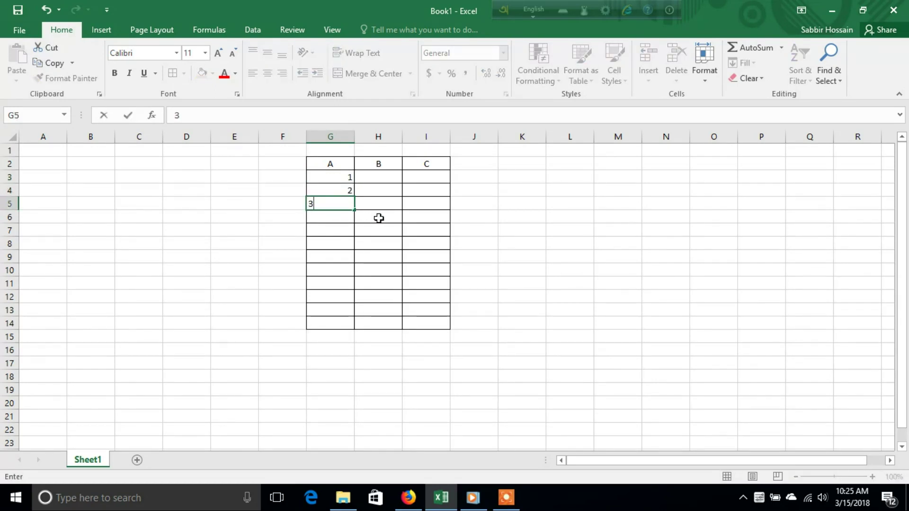
pyautogui.press('Return')
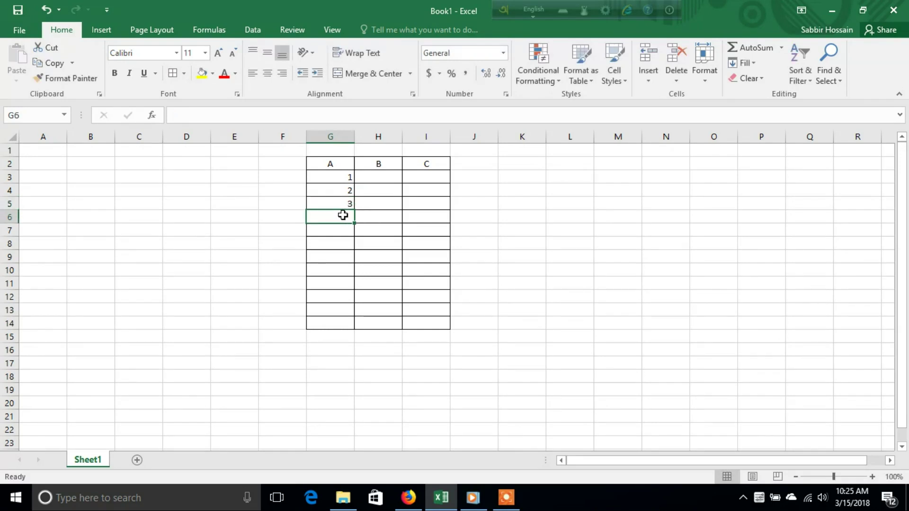
pyautogui.write('4')
pyautogui.press('Return')
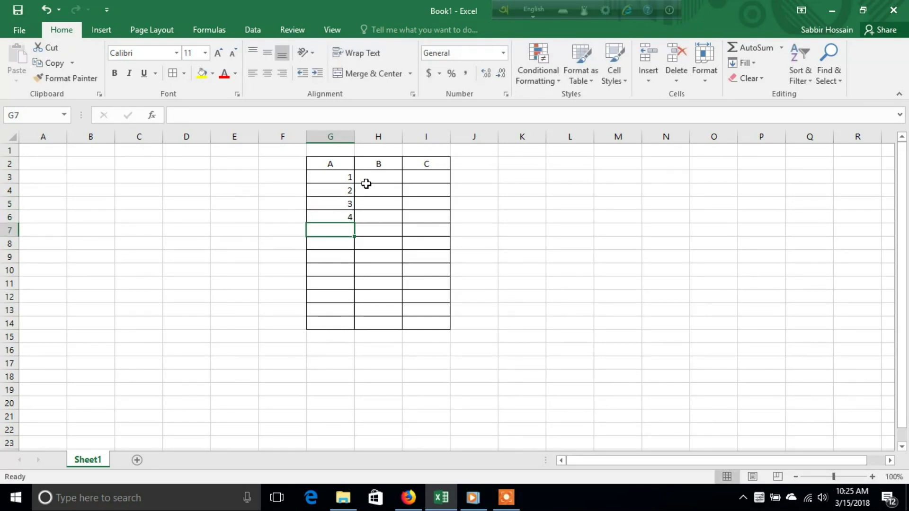
# Enter 5, 6, 7 and 8 down column B in H3:H6.
pyautogui.click(374, 176)
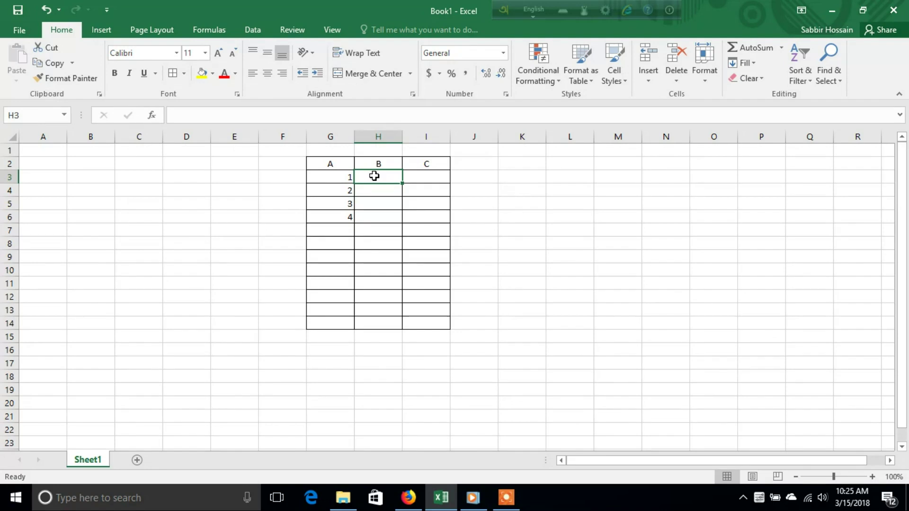
pyautogui.write('5')
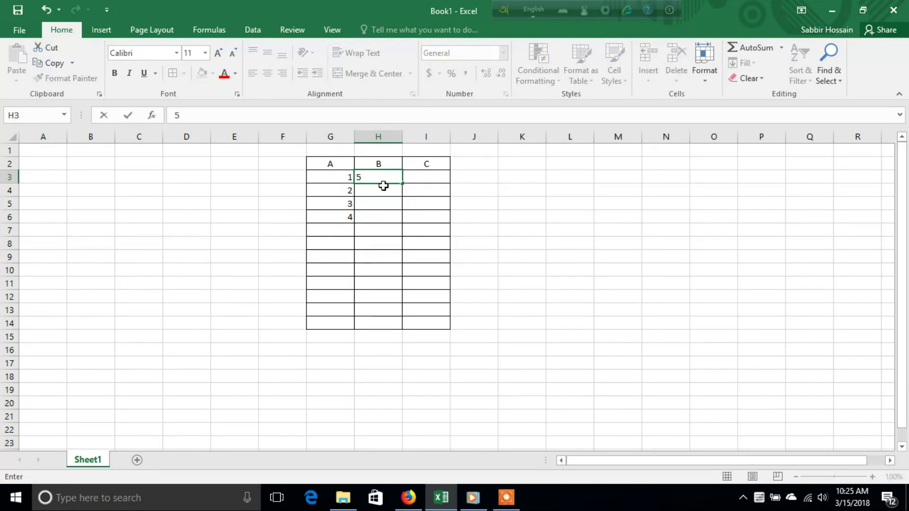
pyautogui.press('Return')
pyautogui.write('6')
pyautogui.press('Return')
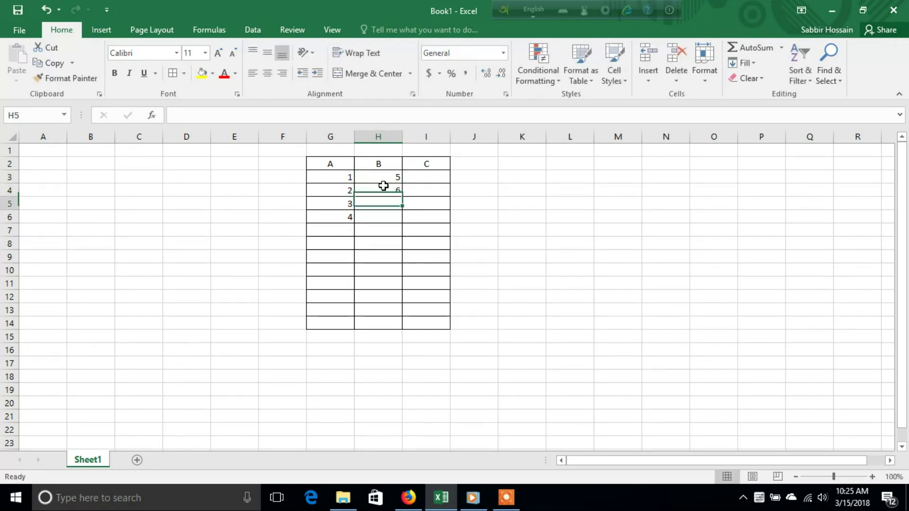
pyautogui.write('7')
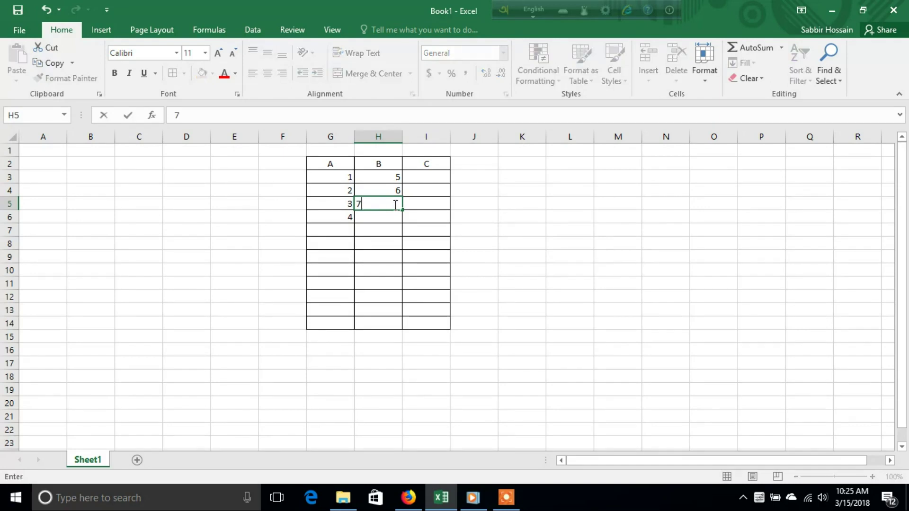
pyautogui.press('Return')
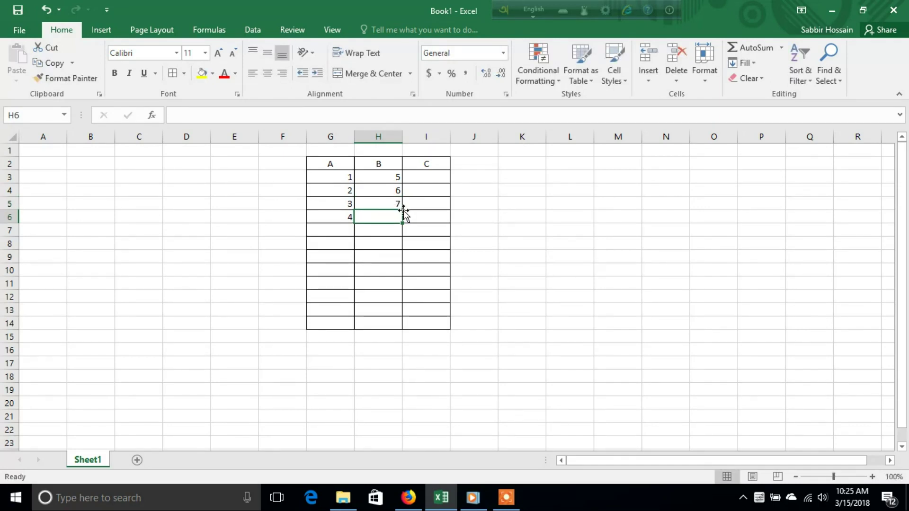
pyautogui.write('8')
pyautogui.press('Return')
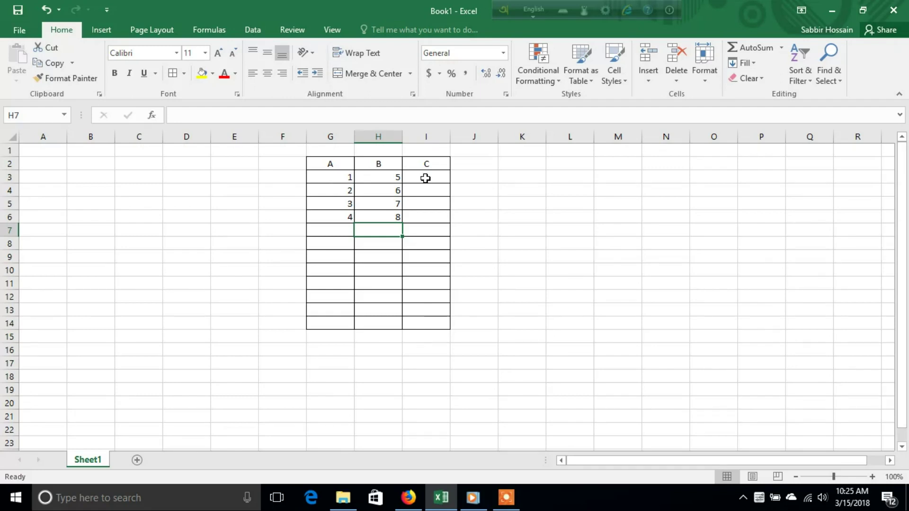
# Enter the formula =(G3+H3) in I3.
pyautogui.click(425, 178)
pyautogui.write('=')
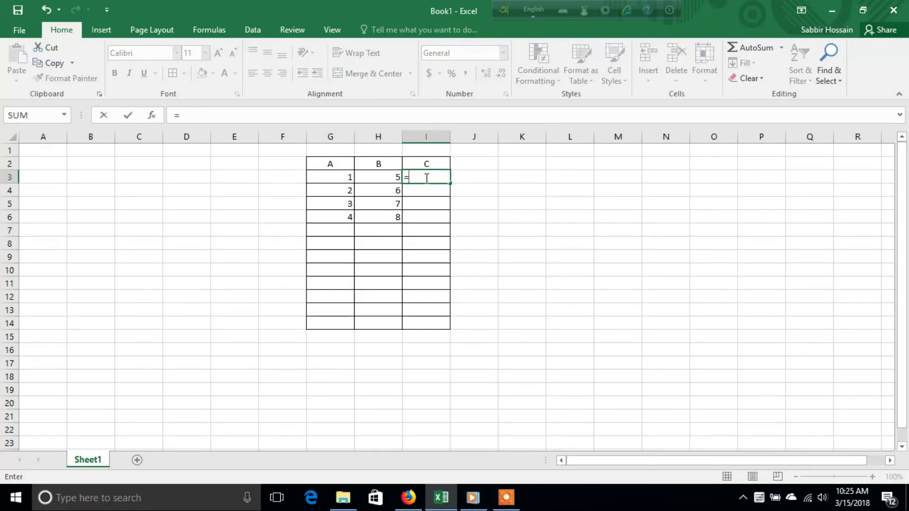
pyautogui.write('(')
pyautogui.click(326, 177)
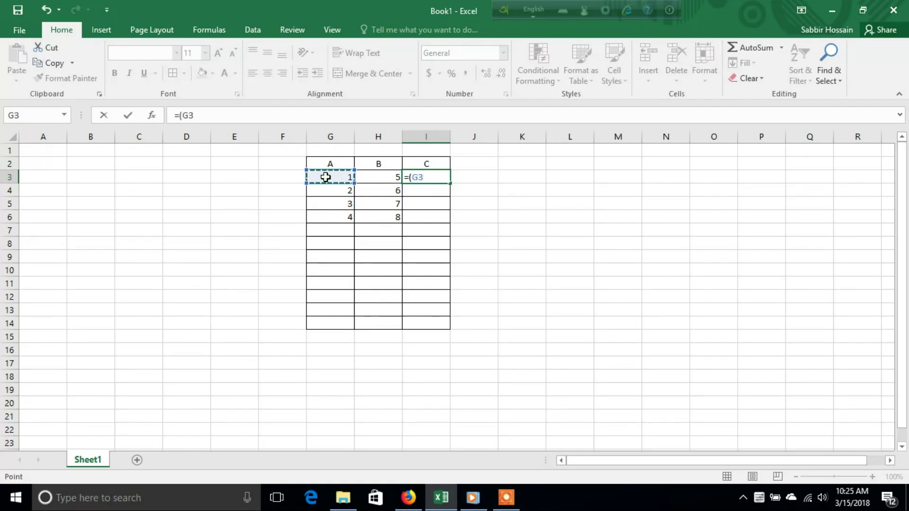
pyautogui.write('+')
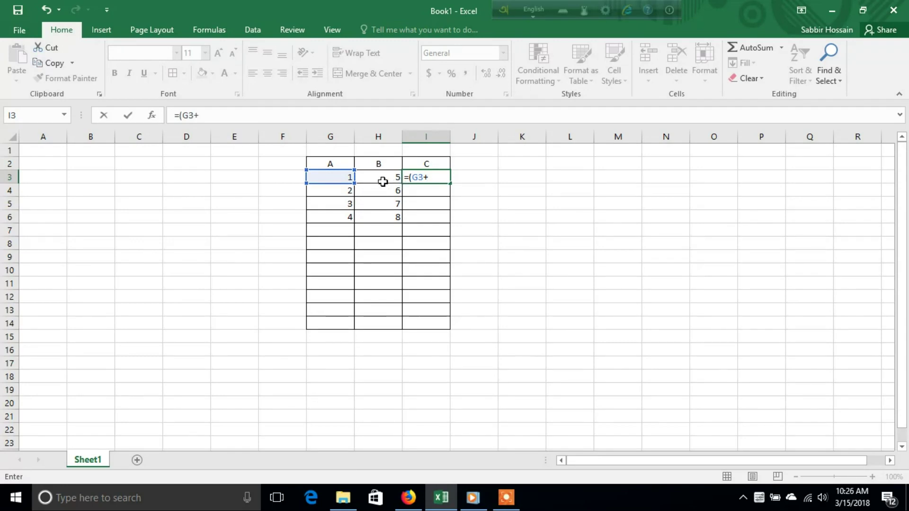
pyautogui.click(382, 181)
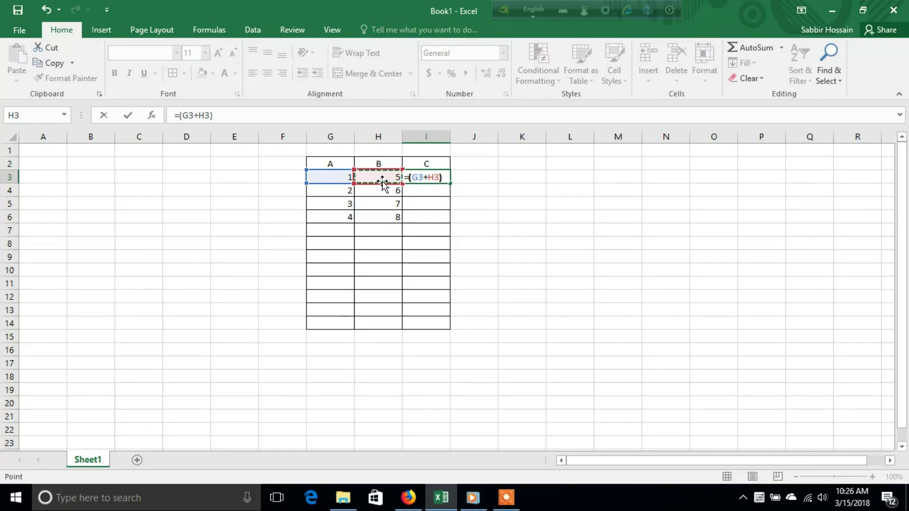
pyautogui.press('Return')
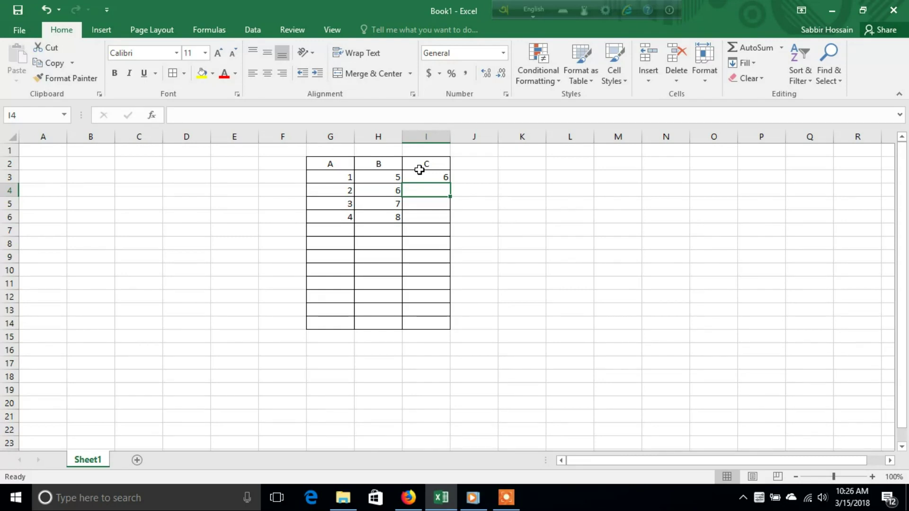
# Change G3 from 1 to 5 so I3 shows 10.
pyautogui.click(380, 176)
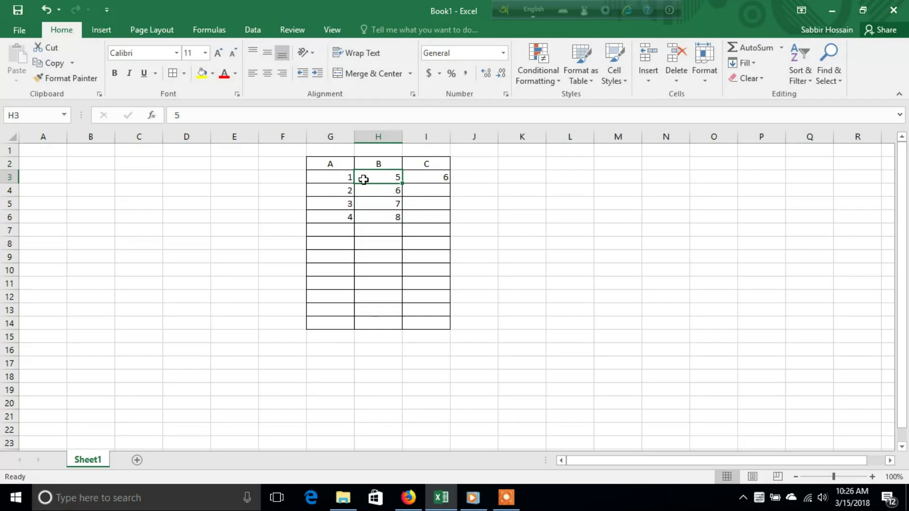
pyautogui.click(335, 179)
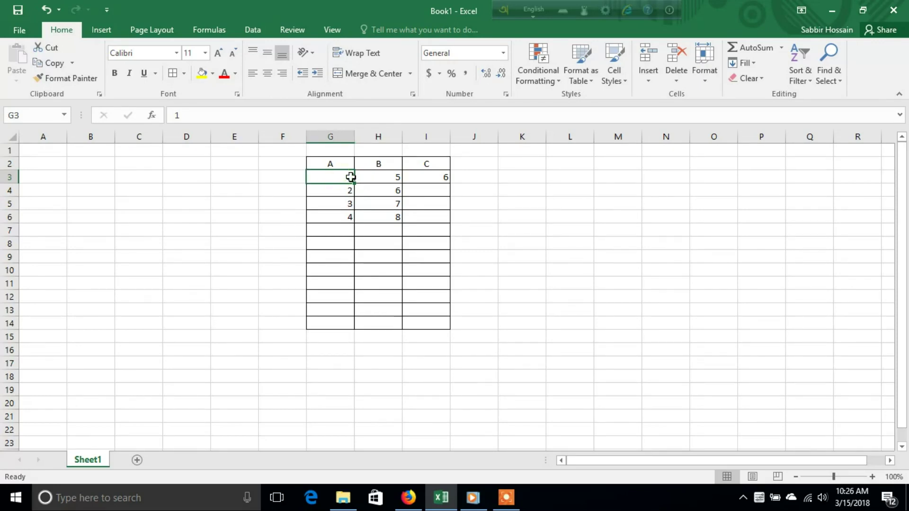
pyautogui.doubleClick(352, 177)
pyautogui.write('5')
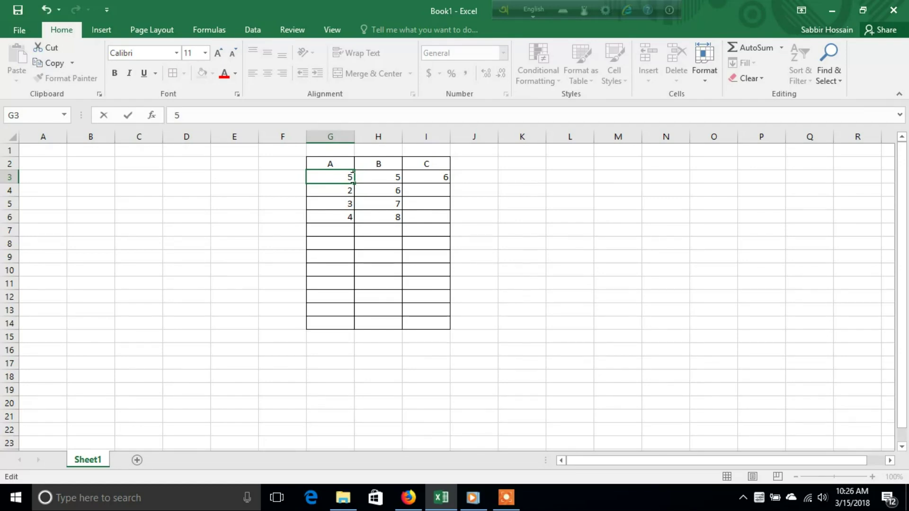
pyautogui.press('Return')
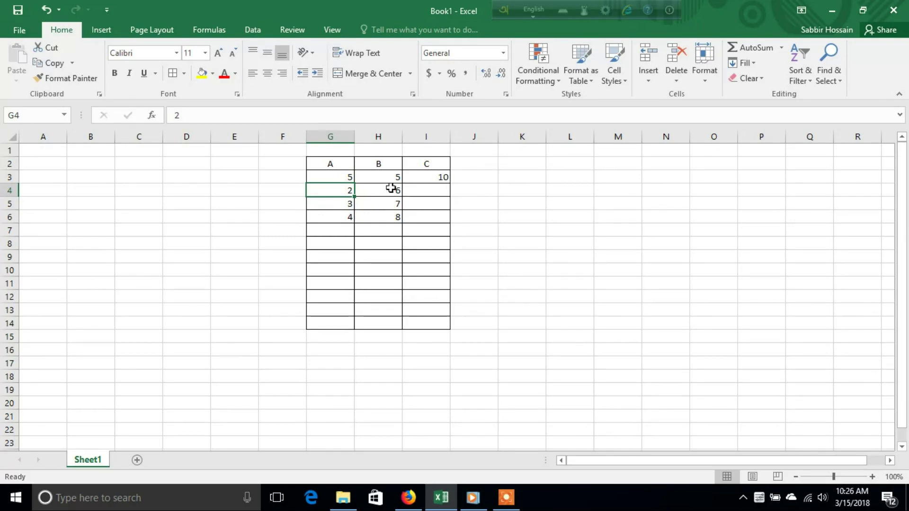
pyautogui.click(422, 192)
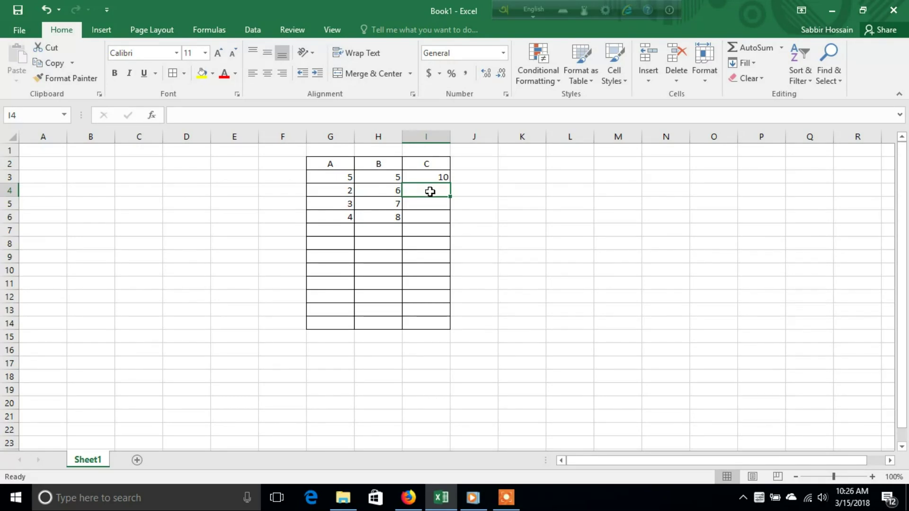
# Enter the formula =(G4*H4) in I4.
pyautogui.write('=')
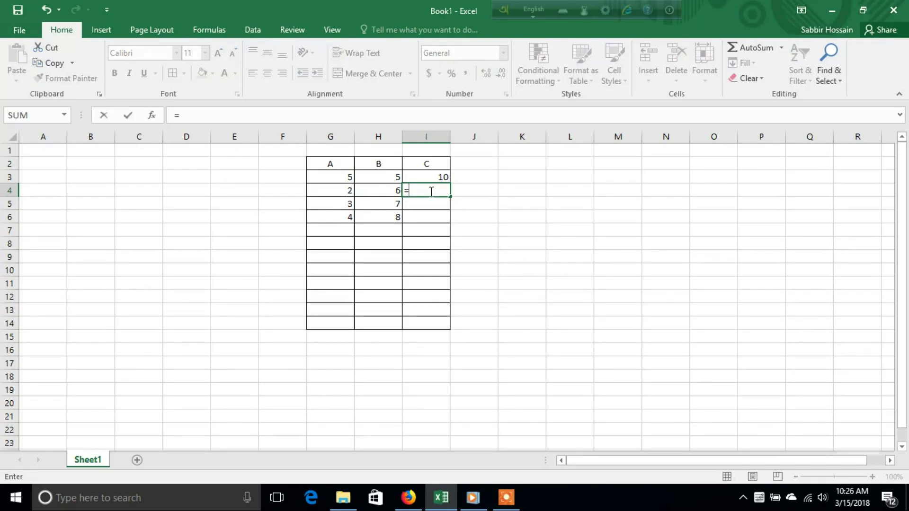
pyautogui.write('(')
pyautogui.click(337, 190)
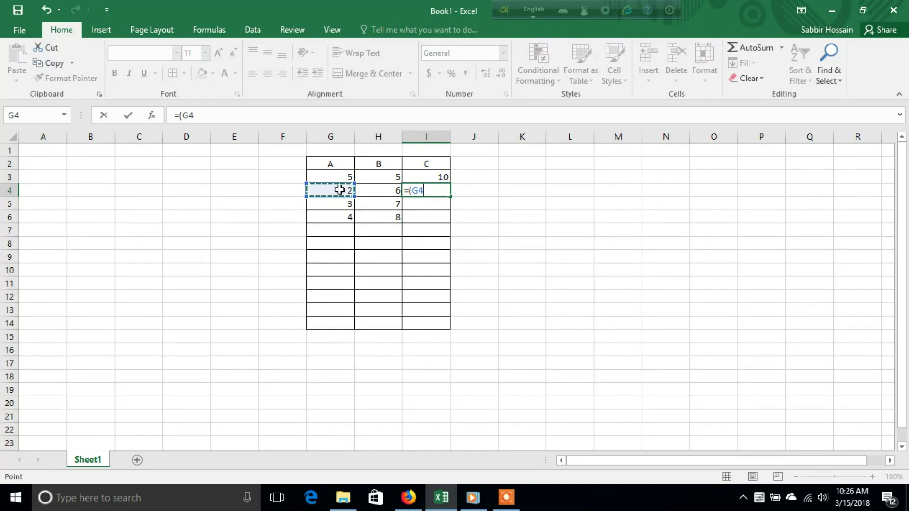
pyautogui.write('*')
pyautogui.click(369, 190)
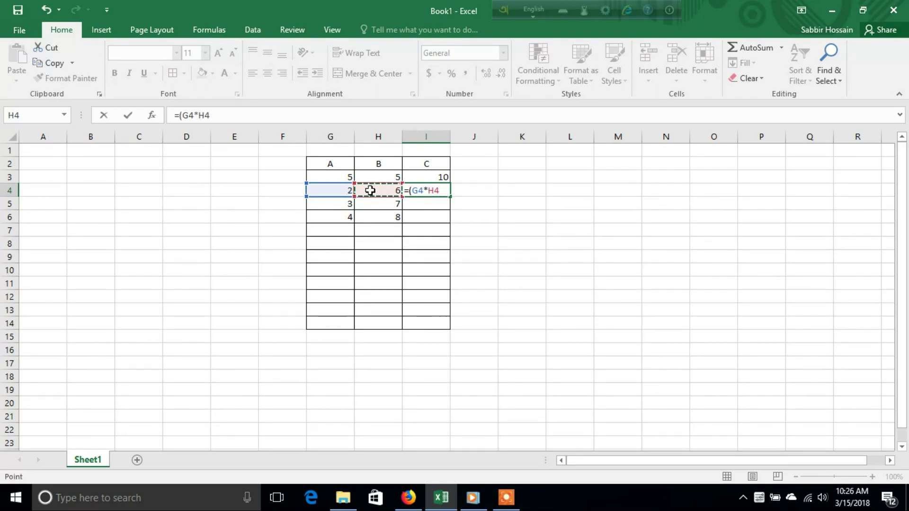
pyautogui.write(')')
pyautogui.press('Return')
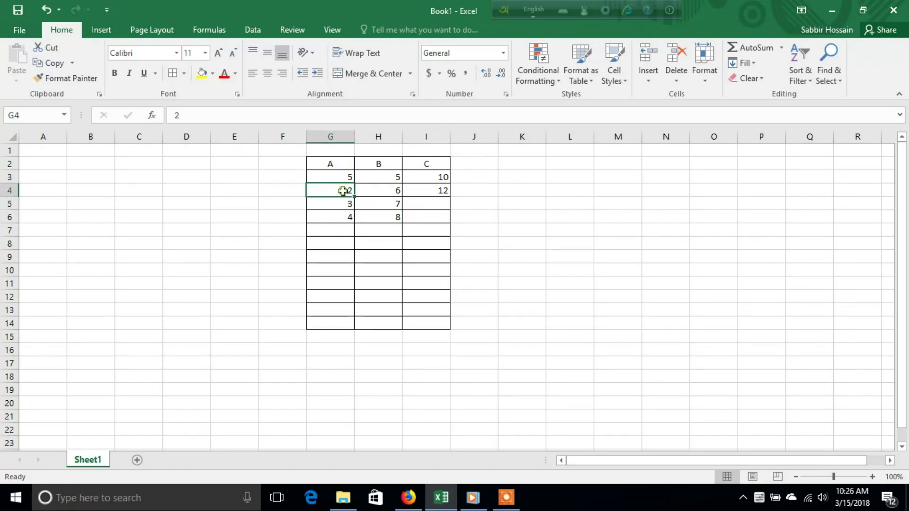
# Replace the 2 in G4 with 5 so I4 shows 30.
pyautogui.doubleClick(343, 191)
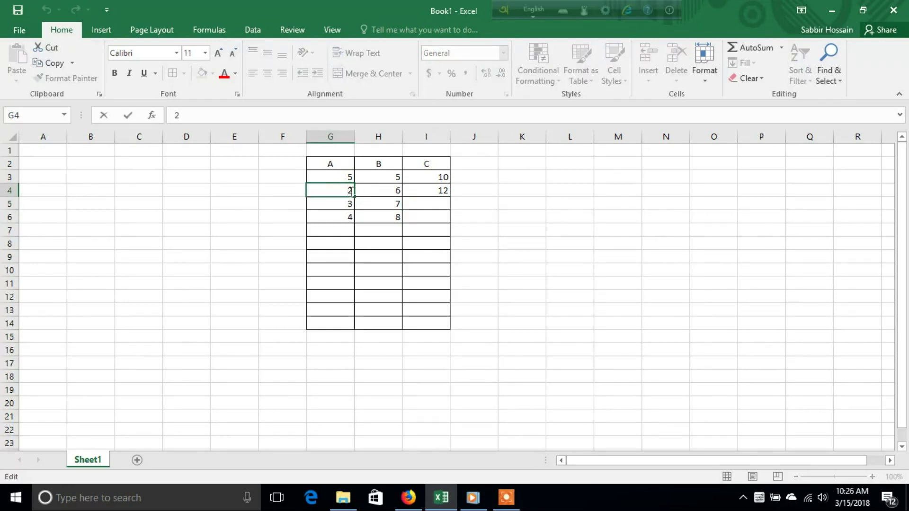
pyautogui.doubleClick(353, 191)
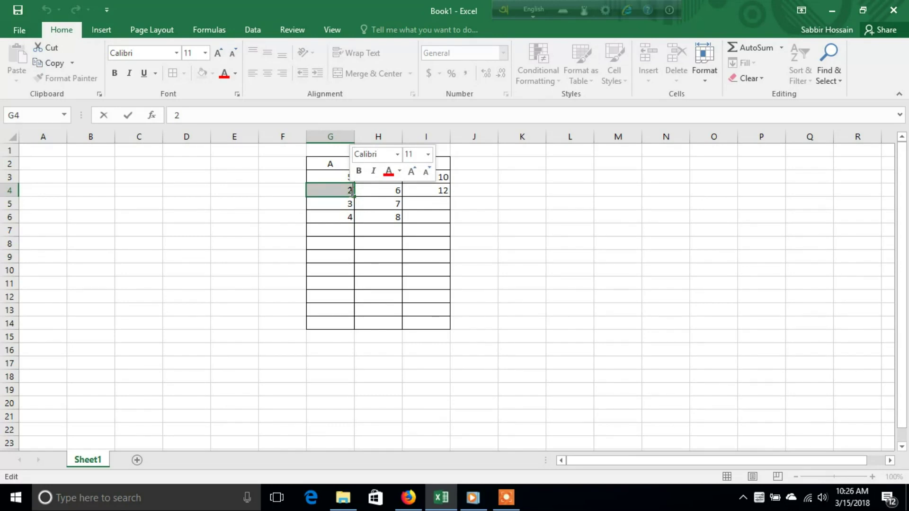
pyautogui.press('BackSpace')
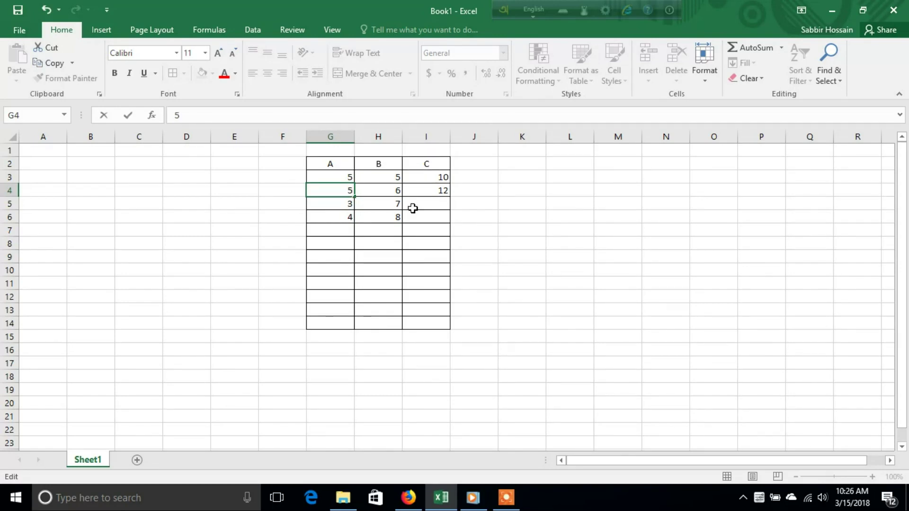
pyautogui.press('Return')
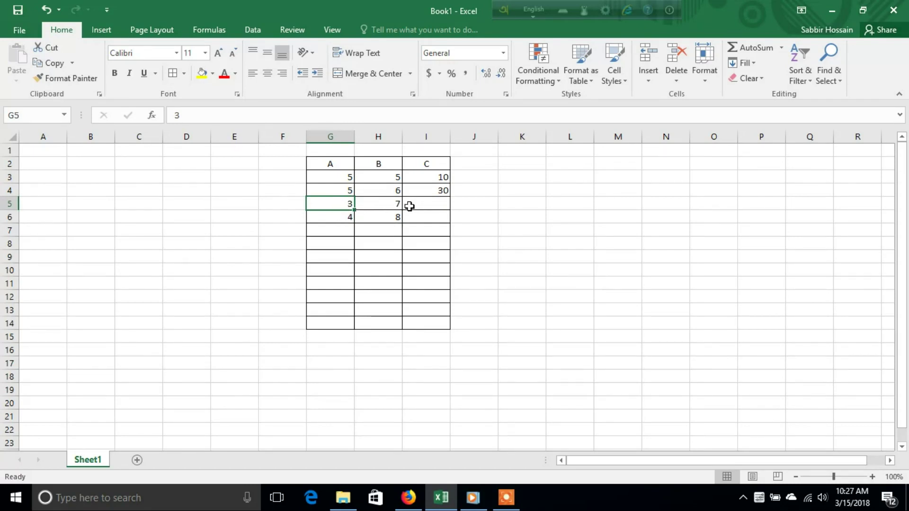
# Enter the formula =(G5/H5) in I5, giving 0.428571.
pyautogui.click(426, 205)
pyautogui.doubleClick(426, 205)
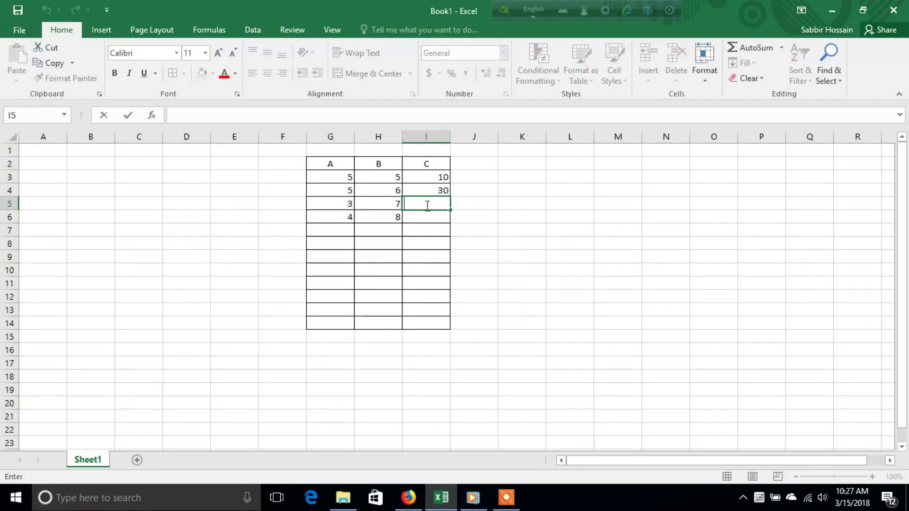
pyautogui.write('=')
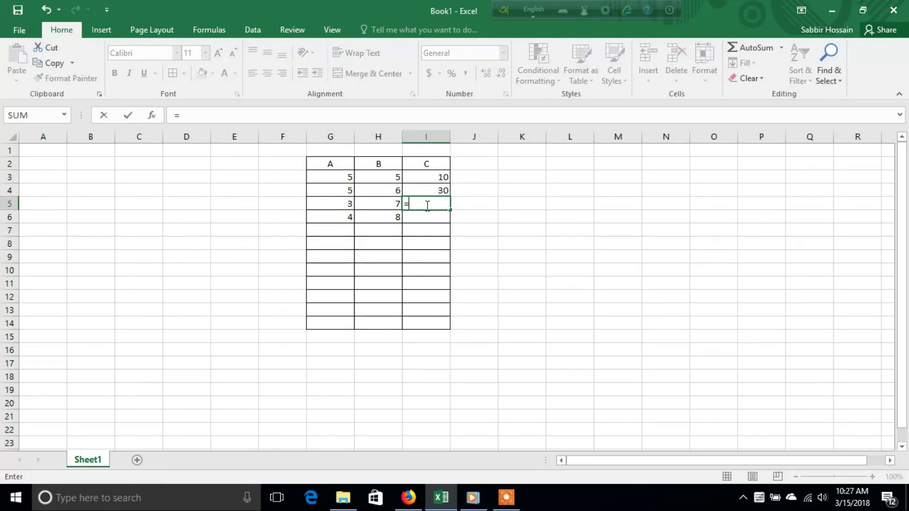
pyautogui.write('(')
pyautogui.click(329, 203)
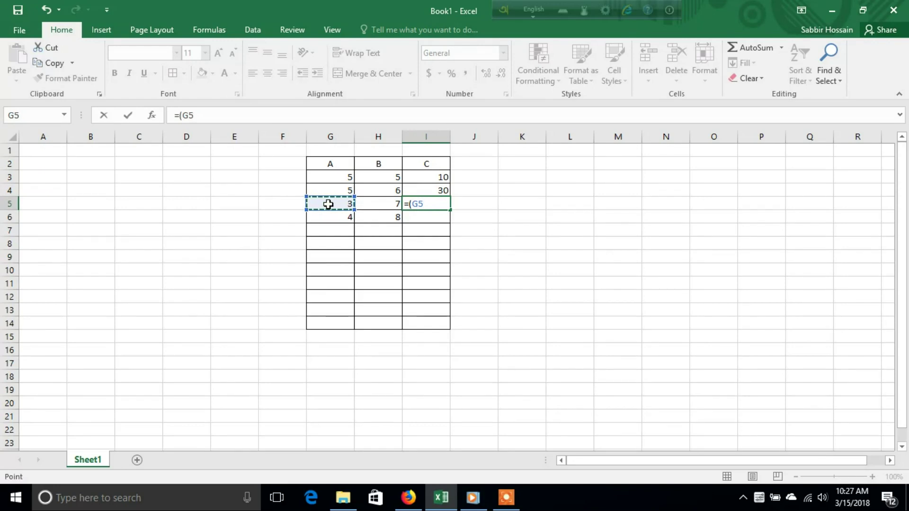
pyautogui.write('/')
pyautogui.click(372, 205)
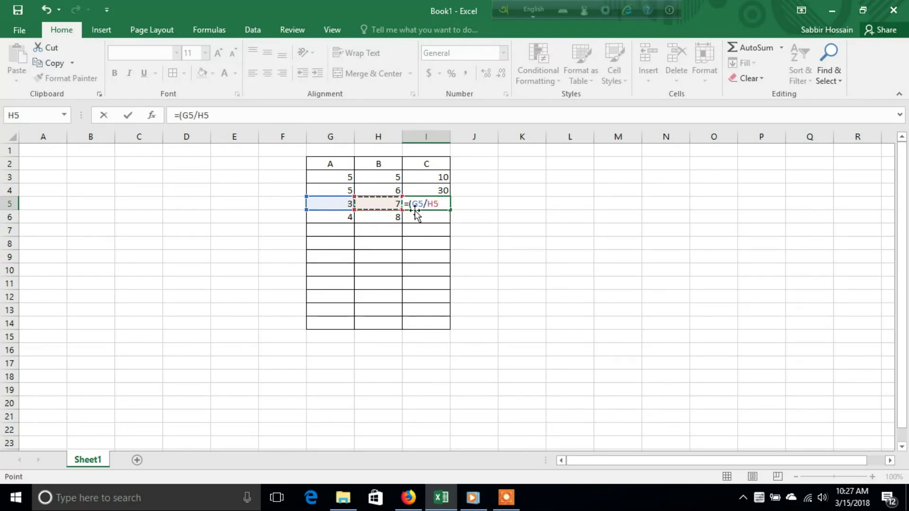
pyautogui.write(')')
pyautogui.press('Return')
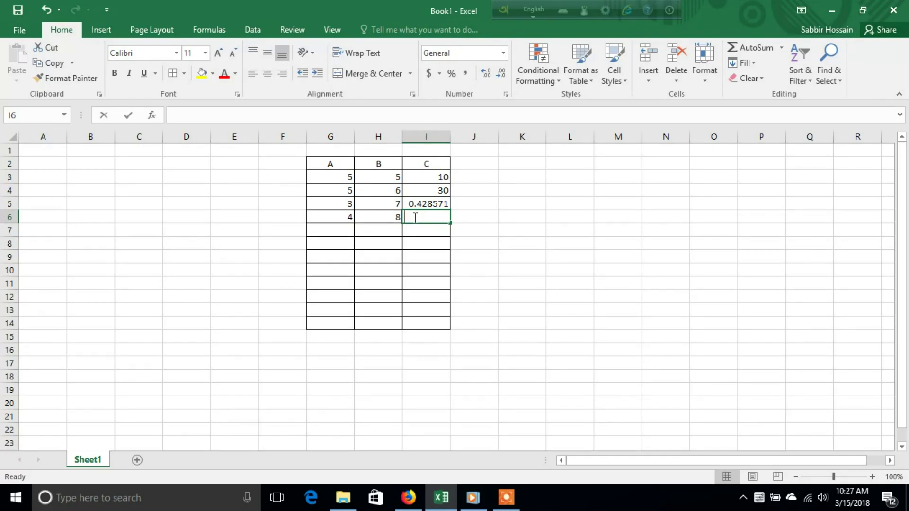
# Enter a formula in I6 subtracting H6 from G6, showing -4.
pyautogui.write('=')
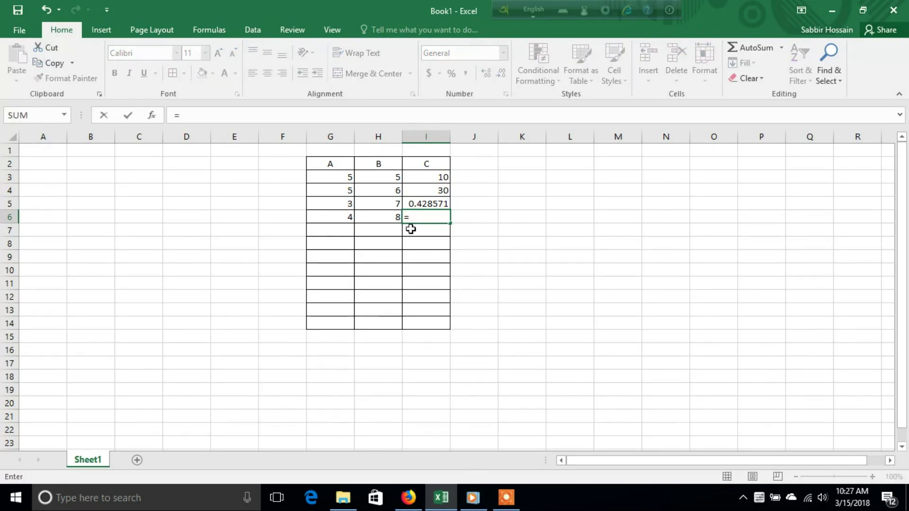
pyautogui.write('(')
pyautogui.click(349, 216)
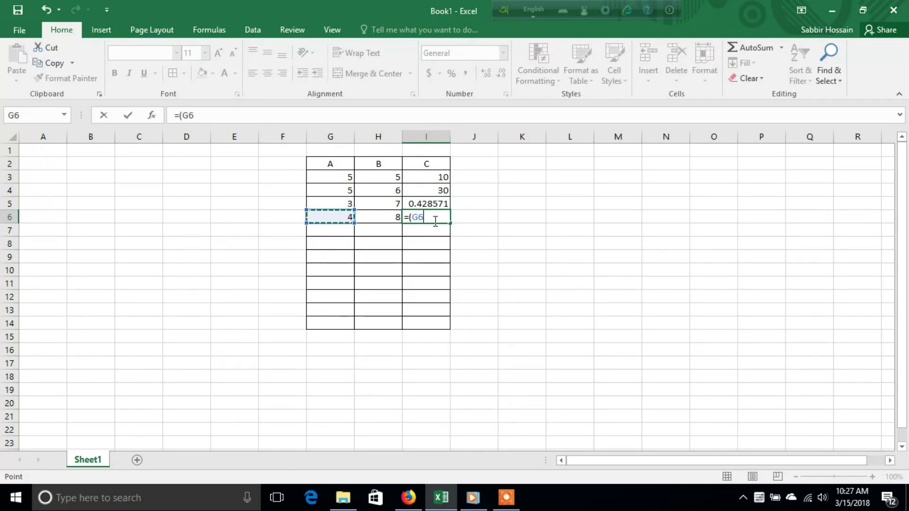
pyautogui.write('-')
pyautogui.click(391, 216)
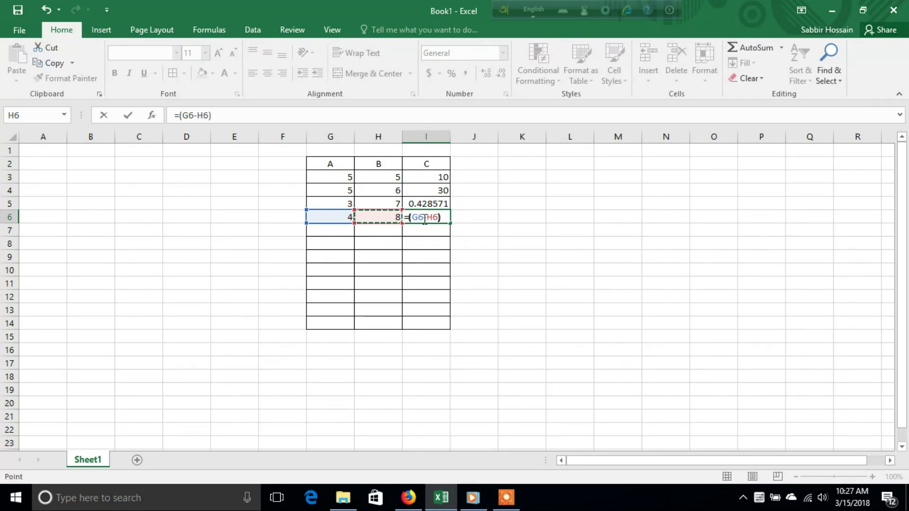
pyautogui.press('Return')
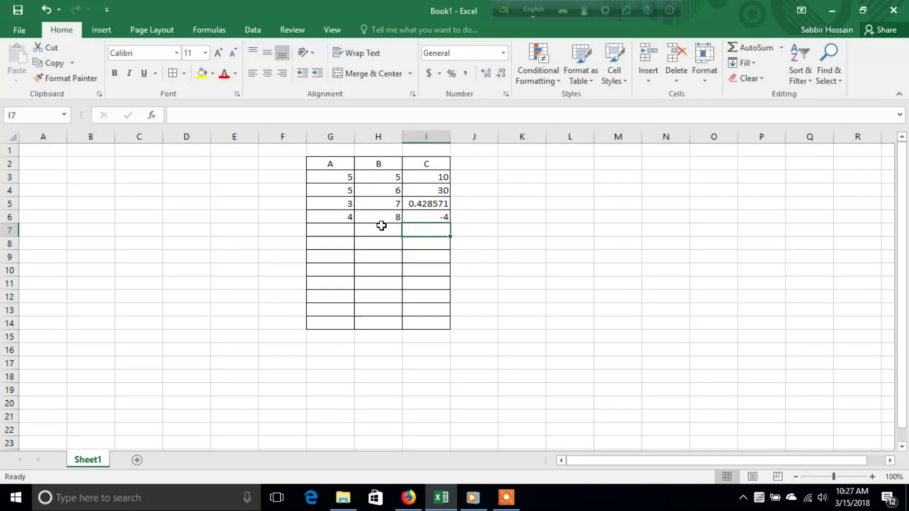
pyautogui.click(342, 214)
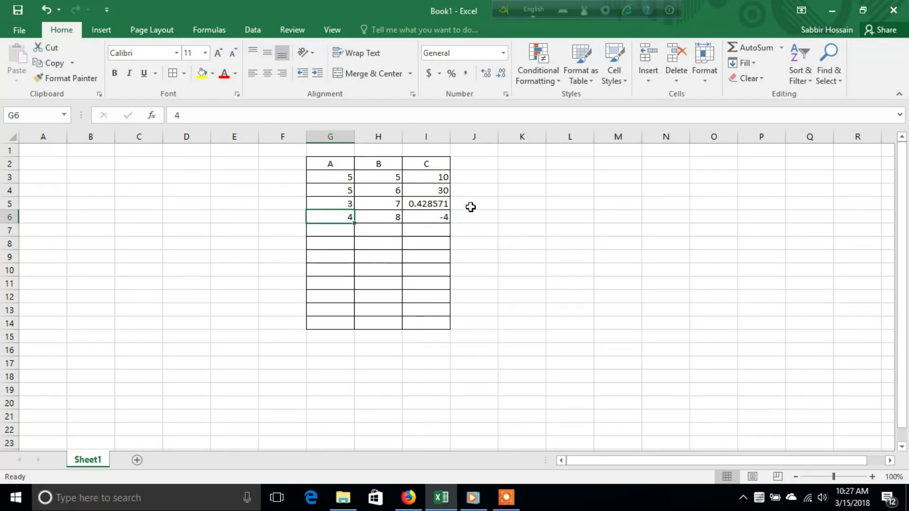
# Increase the decimal places shown for the results in I3 and I4.
pyautogui.click(436, 177)
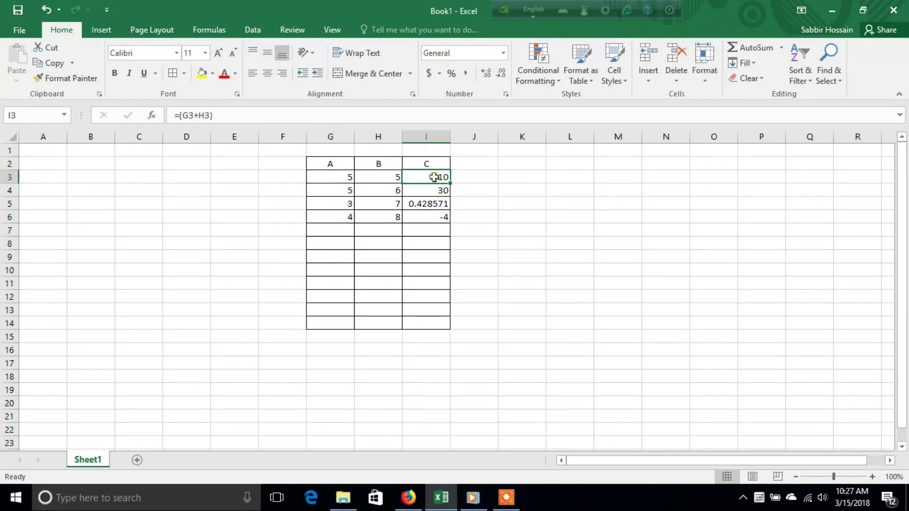
pyautogui.click(500, 75)
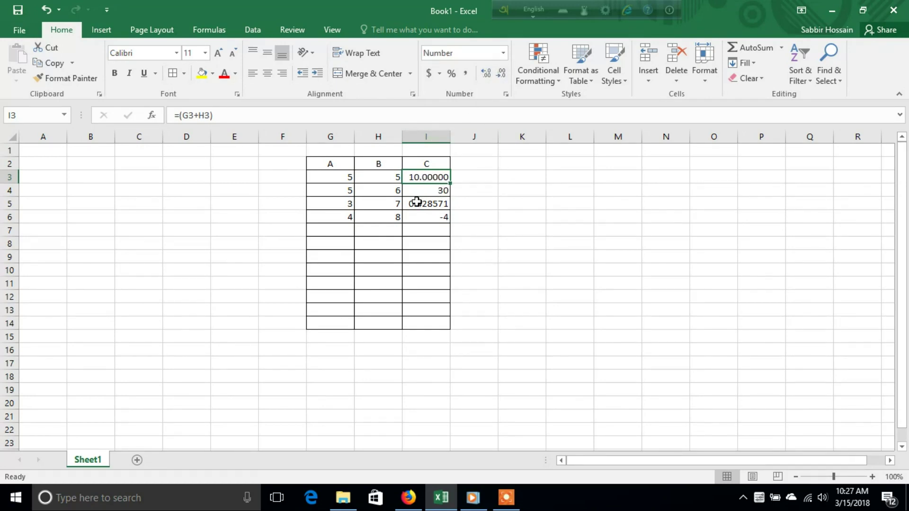
pyautogui.click(422, 190)
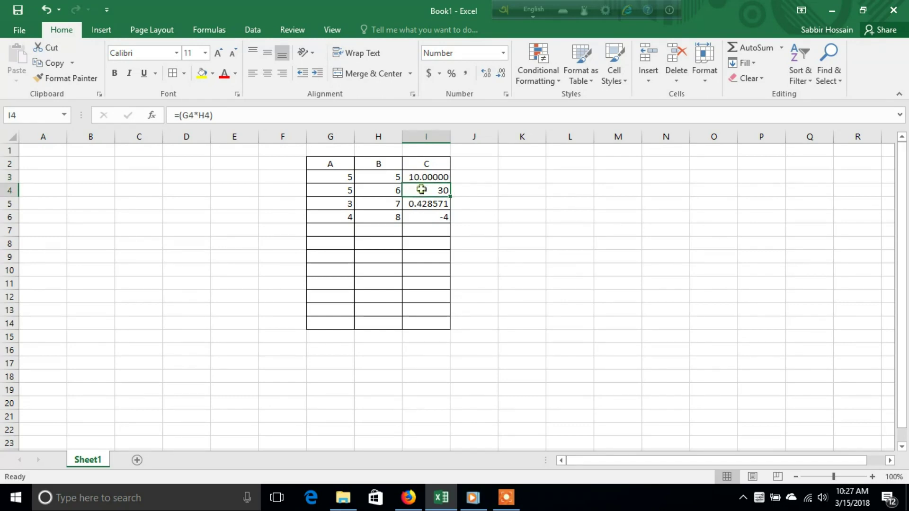
pyautogui.click(486, 74)
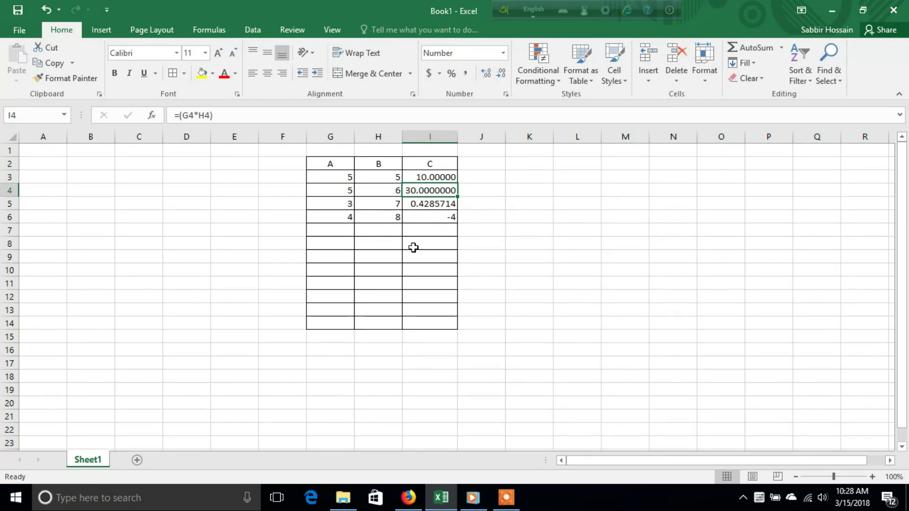
# Change H6 from 8 to 25 so I6 reads -21.
pyautogui.doubleClick(372, 217)
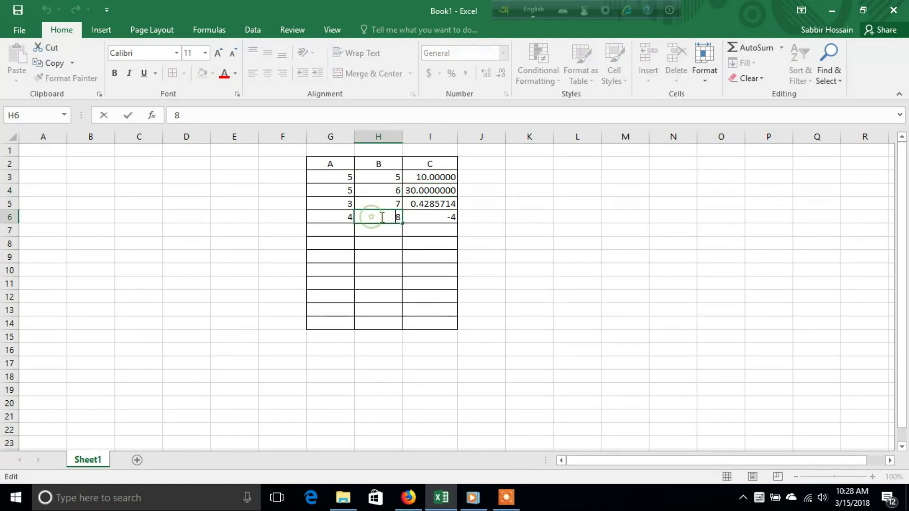
pyautogui.press('BackSpace')
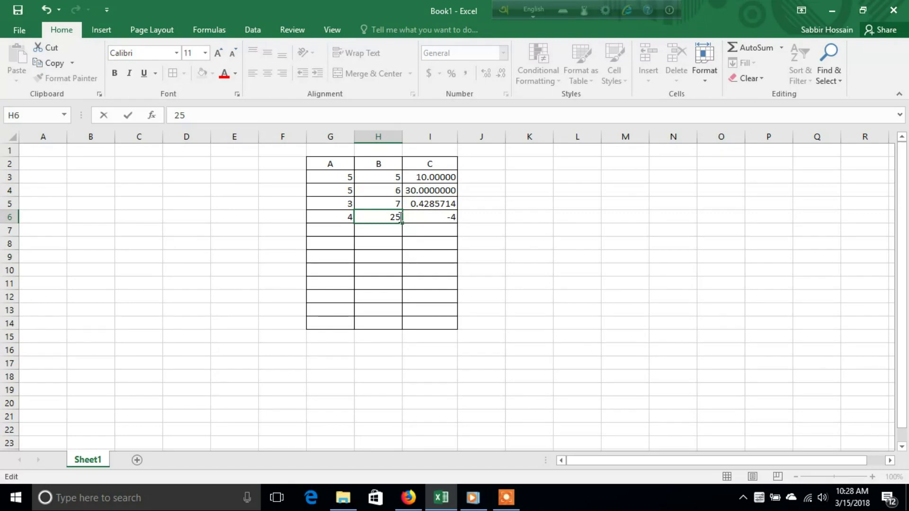
pyautogui.press('Return')
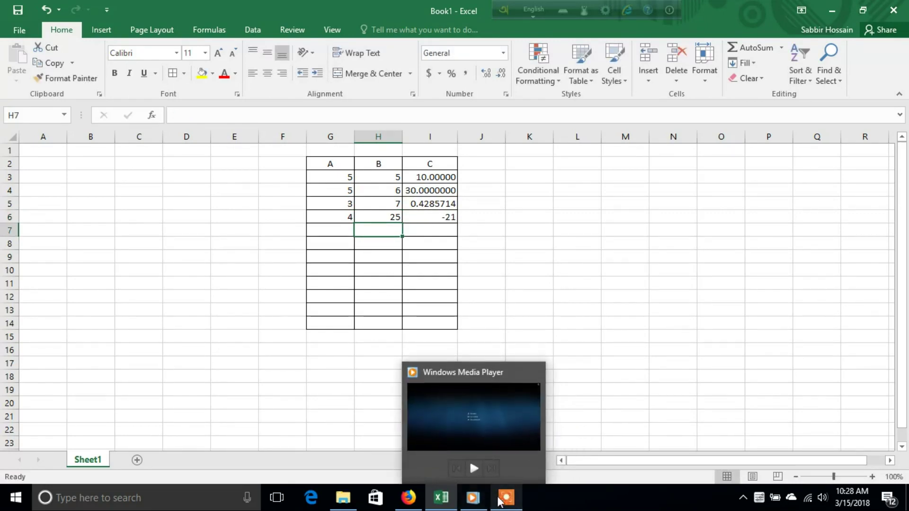
# Turn Filter off and back on for G2:I14 so headers A, B, C get filter buttons.
pyautogui.click(501, 493)
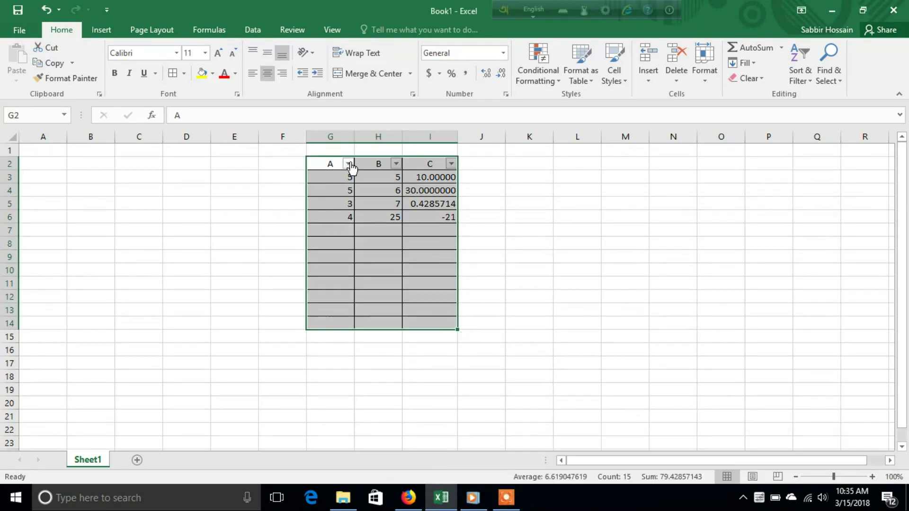
pyautogui.moveTo(321, 156)
pyautogui.mouseDown()
pyautogui.moveTo(371, 165)
pyautogui.moveTo(322, 169)
pyautogui.mouseUp()
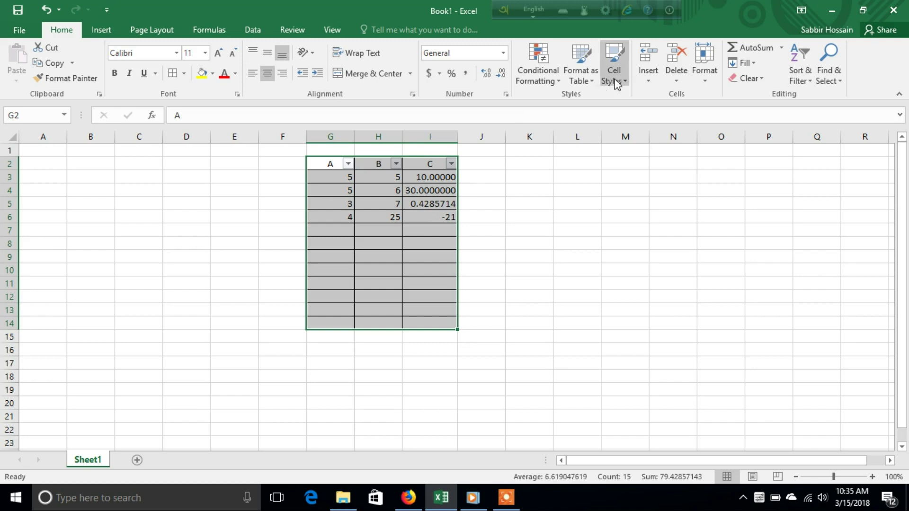
pyautogui.click(815, 85)
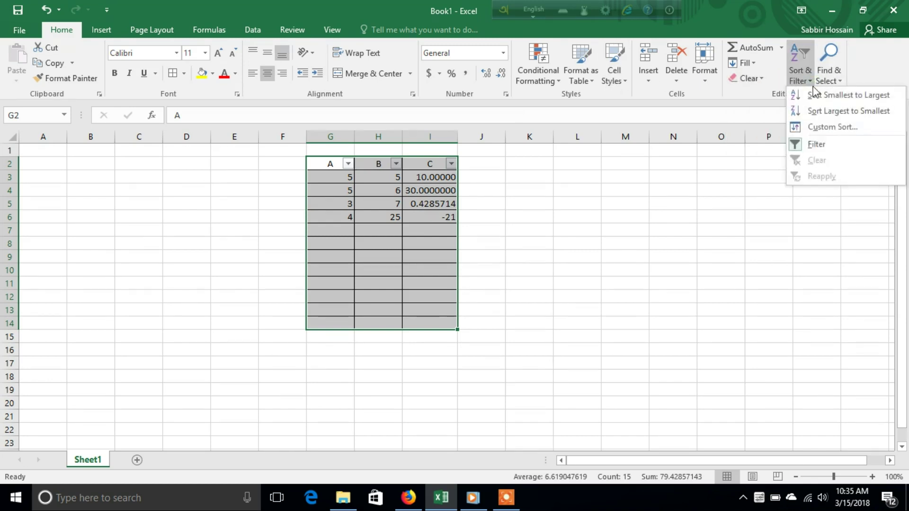
pyautogui.click(808, 145)
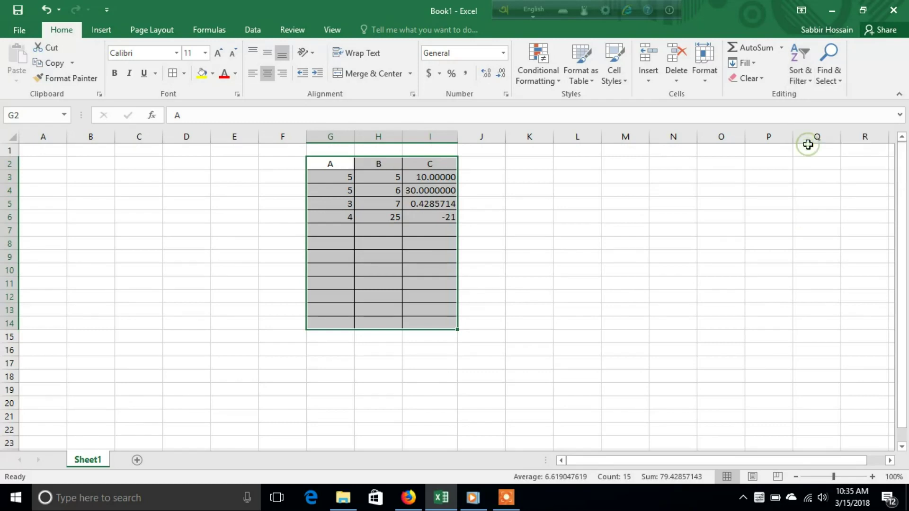
pyautogui.click(801, 75)
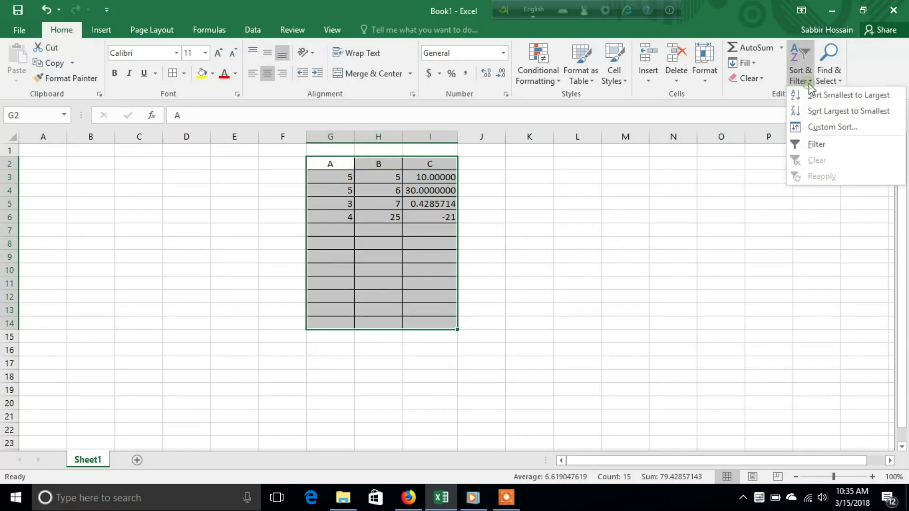
pyautogui.click(813, 144)
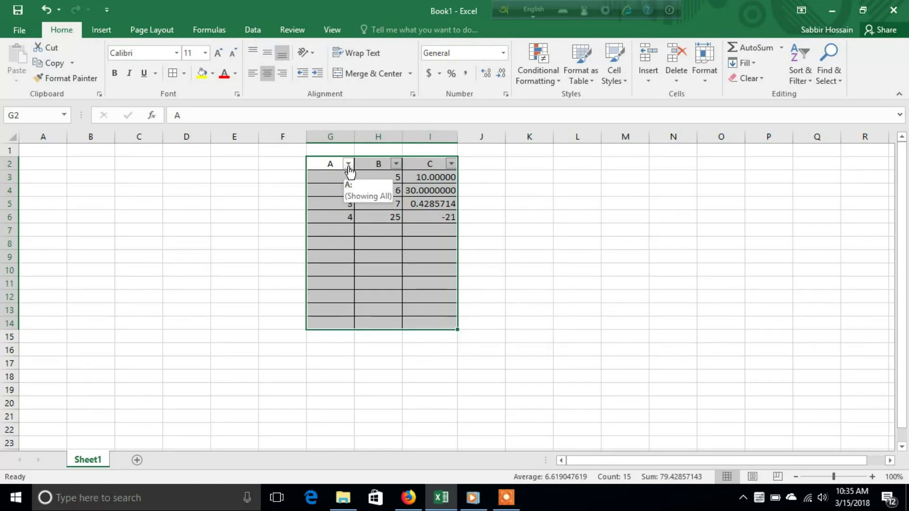
# Filter column A to show only value 5 by unchecking 3 and 4.
pyautogui.click(348, 164)
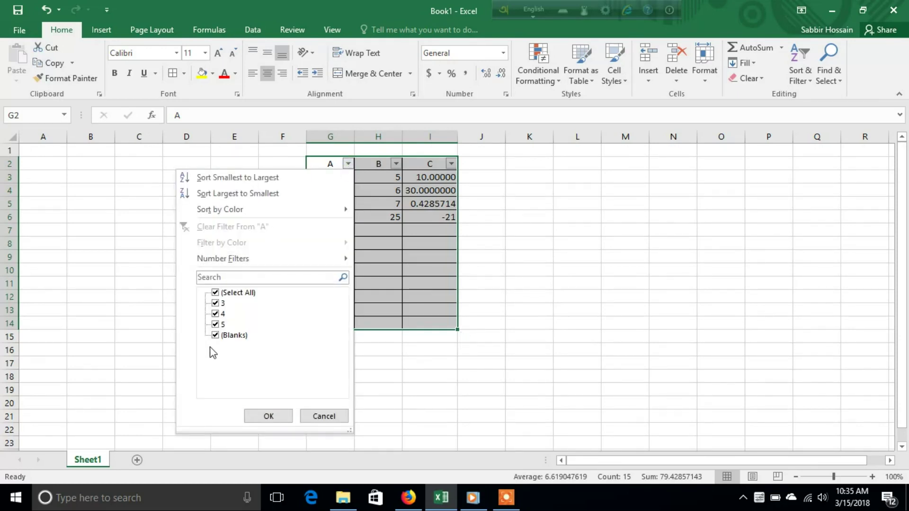
pyautogui.click(216, 304)
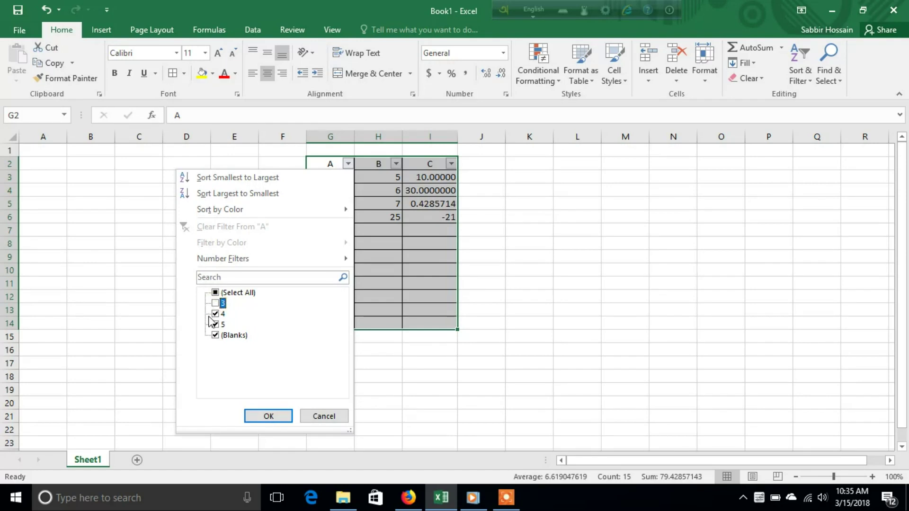
pyautogui.click(216, 314)
pyautogui.click(269, 416)
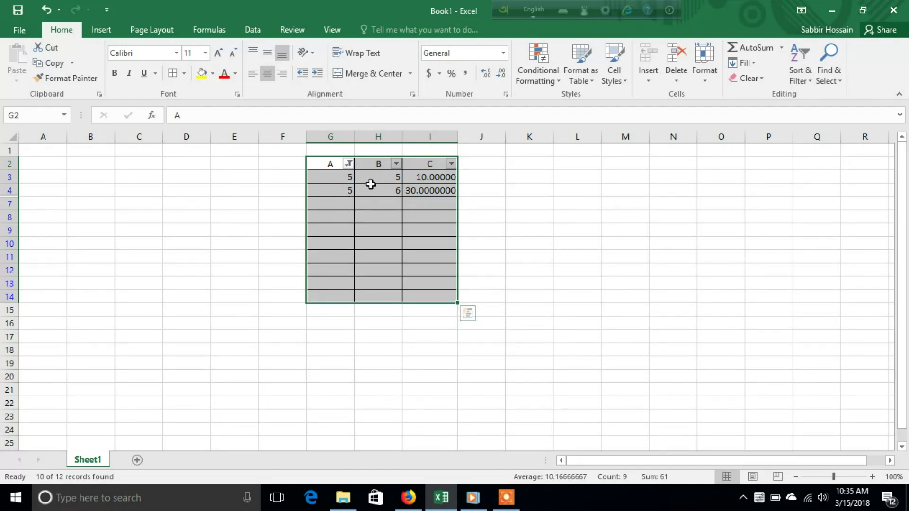
pyautogui.click(391, 166)
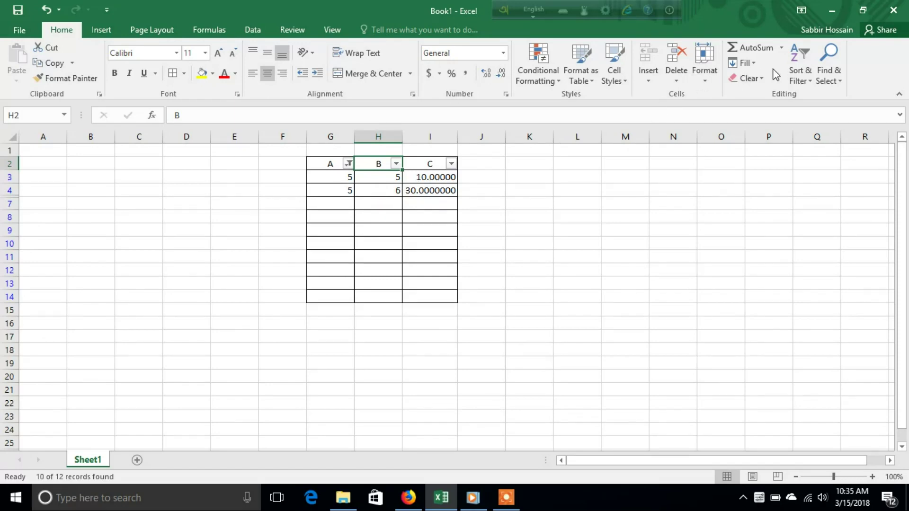
pyautogui.click(811, 81)
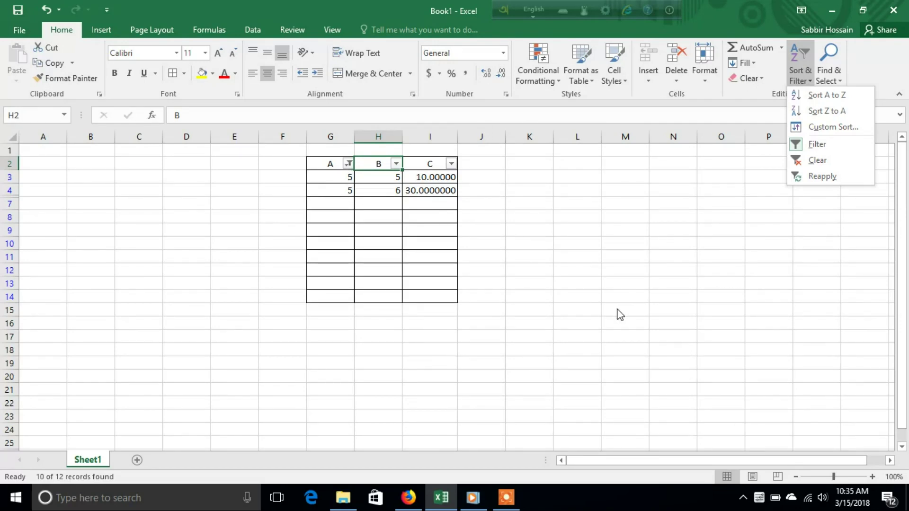
pyautogui.click(461, 234)
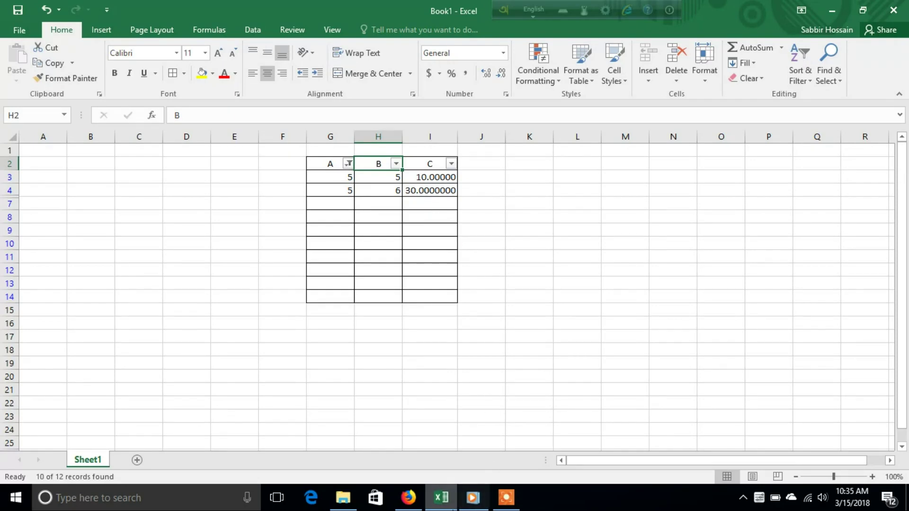